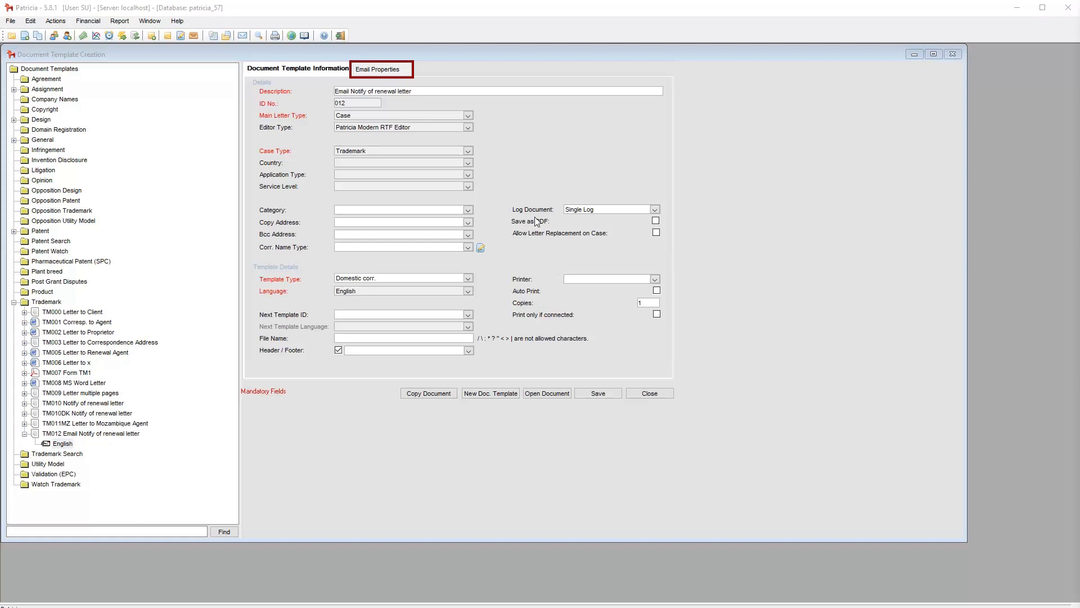
Set the TM012 template's correspondence name type to Account Address and save the template
click(396, 69)
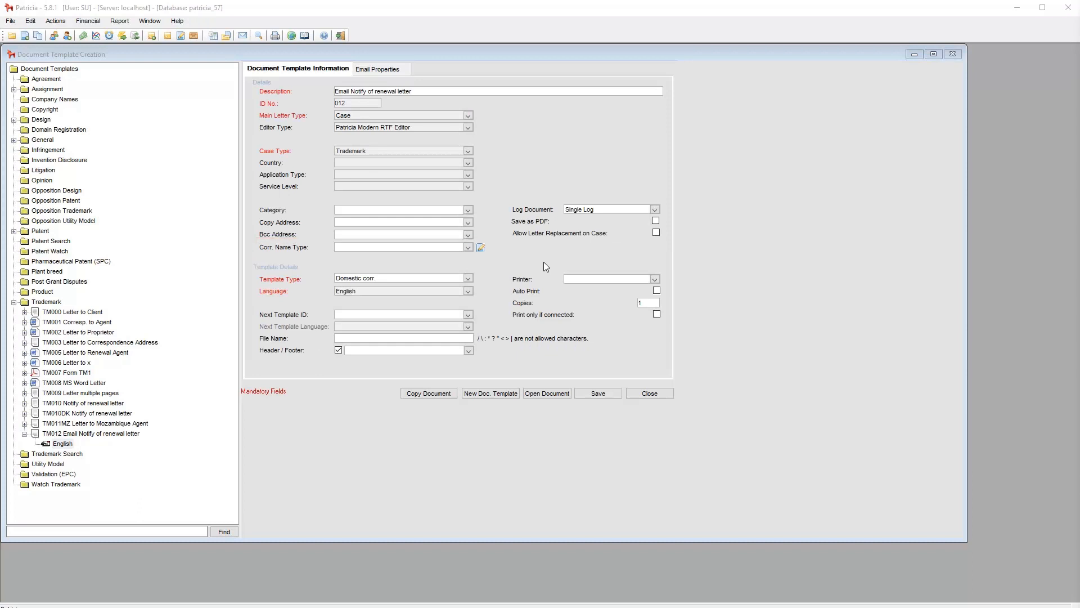
click(467, 247)
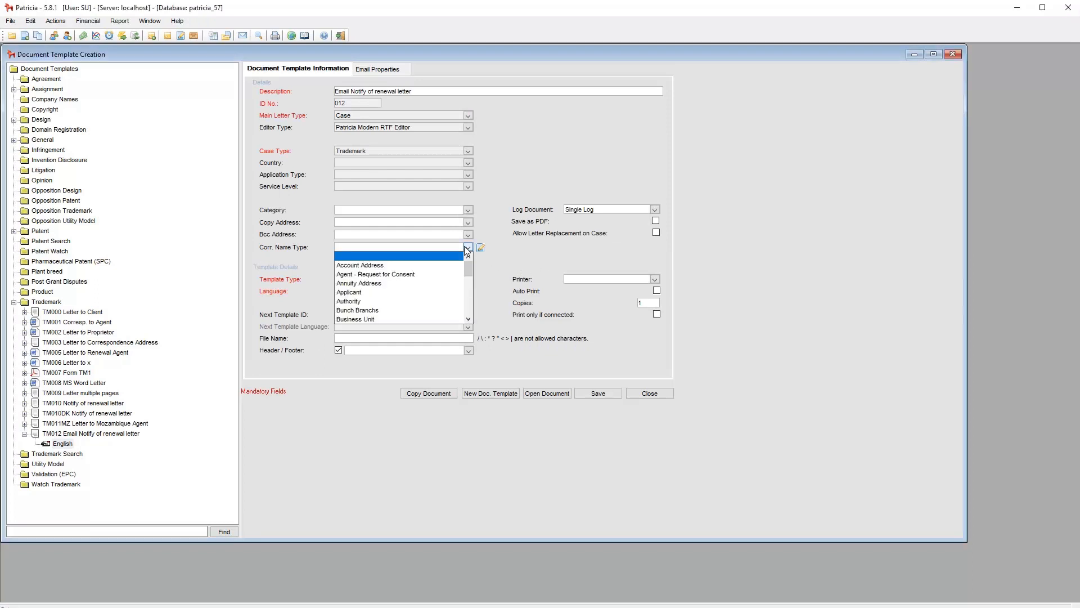
click(421, 264)
click(599, 394)
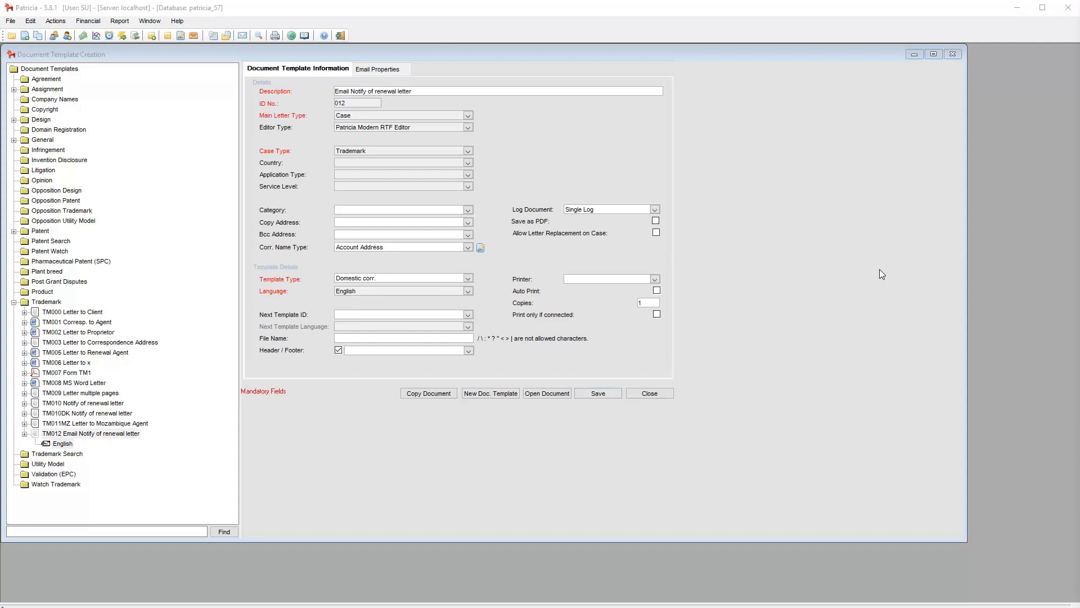
Set the TM012 template's email properties to Include Letter in Email, save the change and close the template window
click(395, 70)
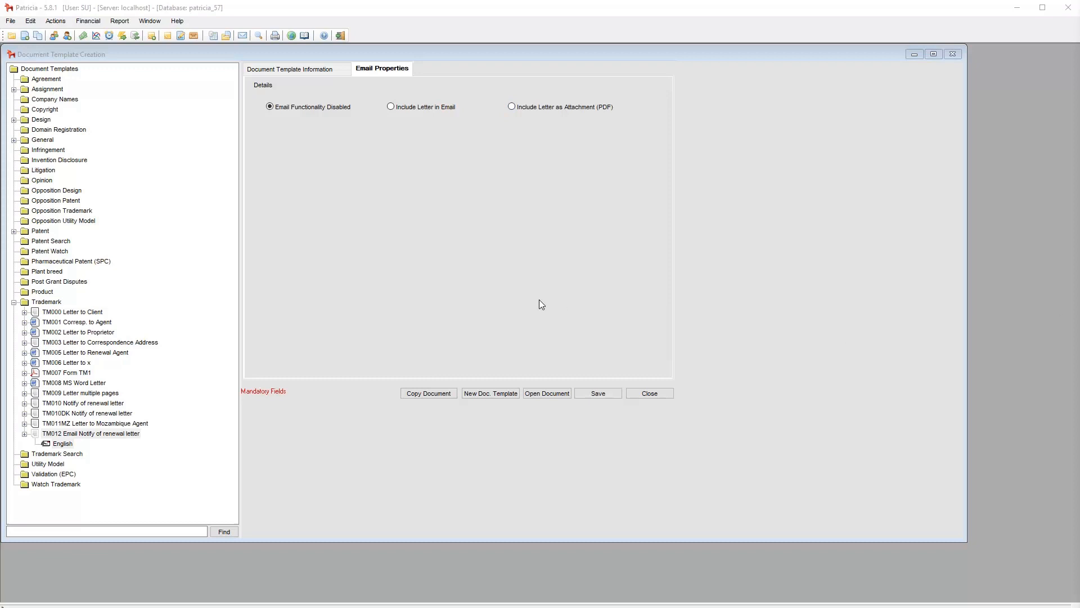
click(408, 107)
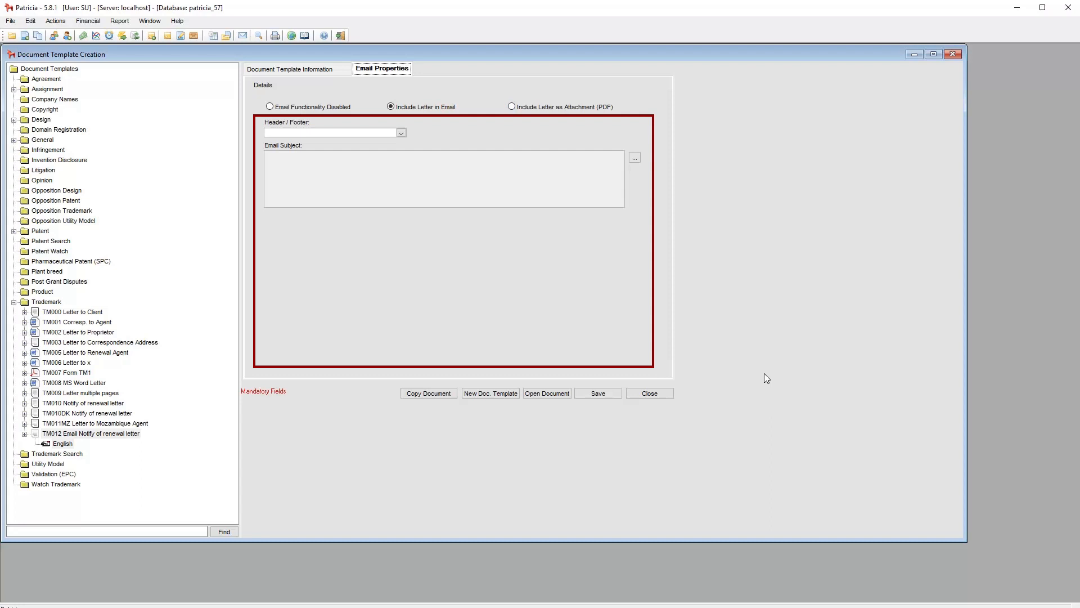
click(549, 110)
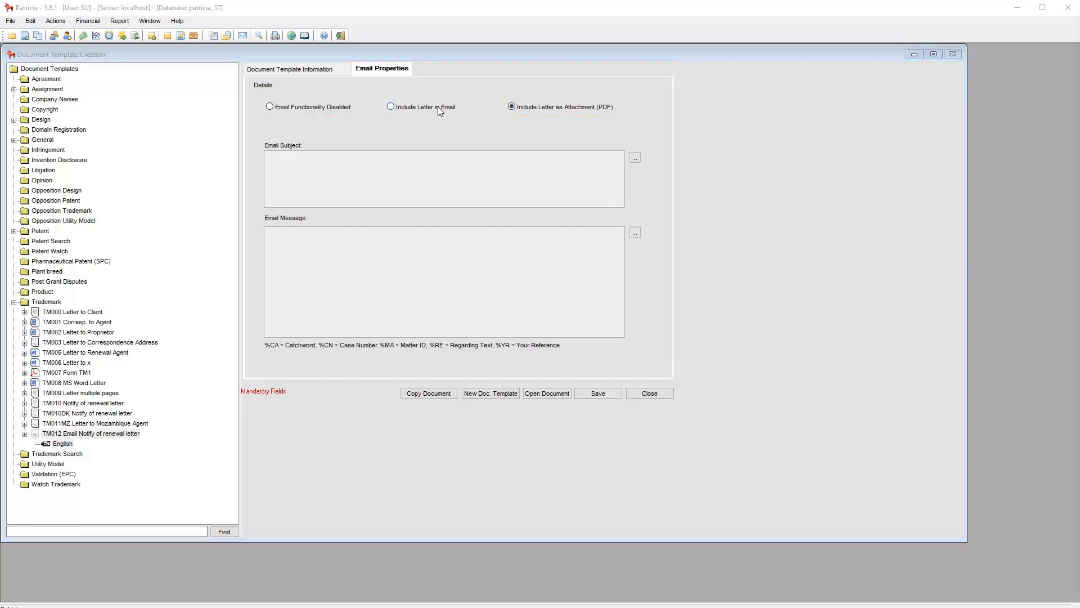
click(439, 107)
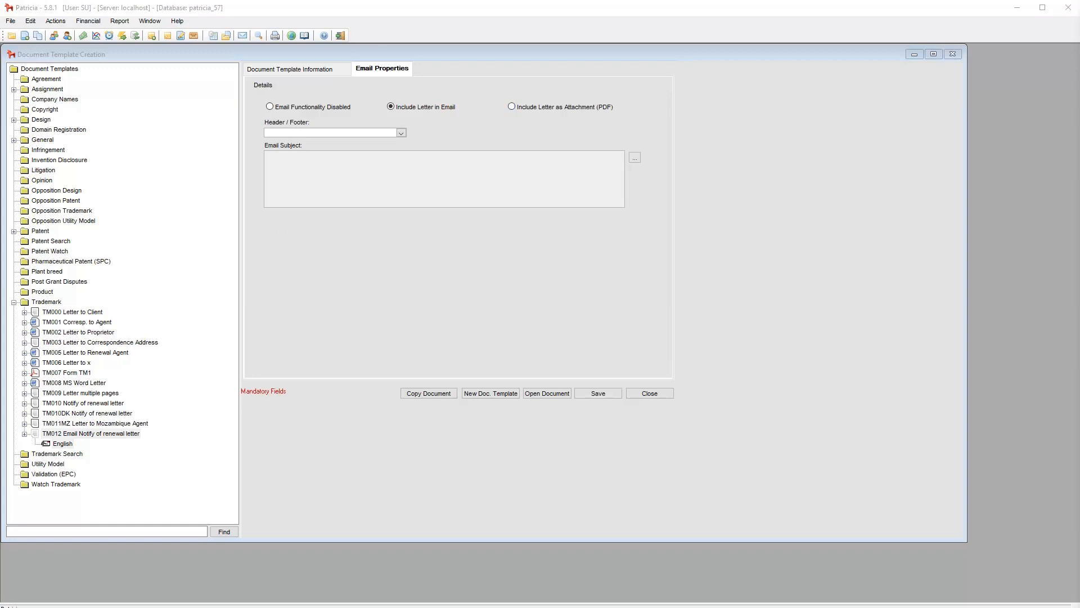
click(611, 393)
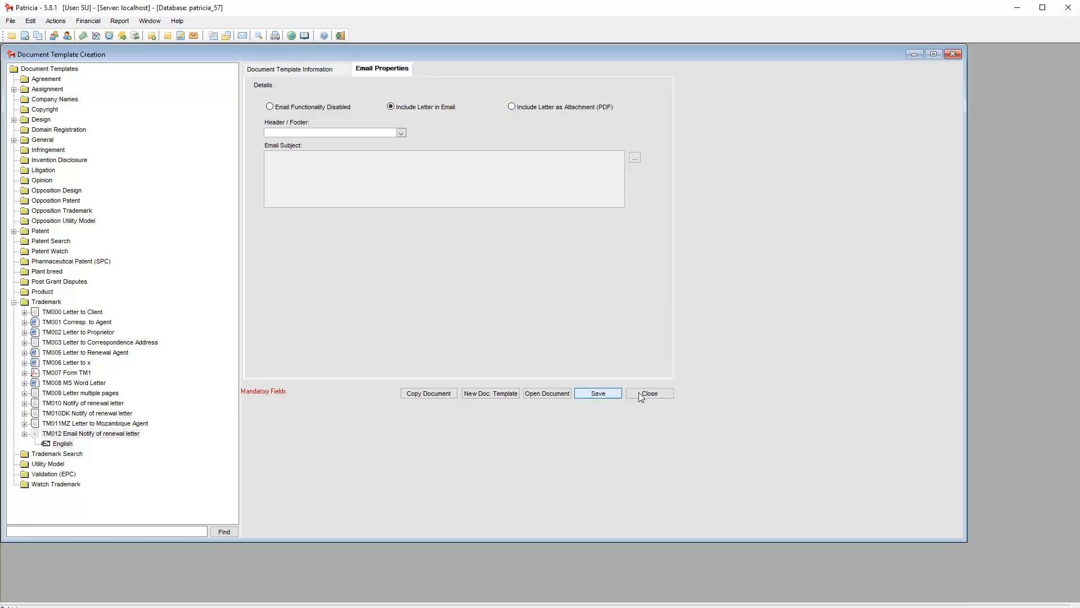
click(651, 394)
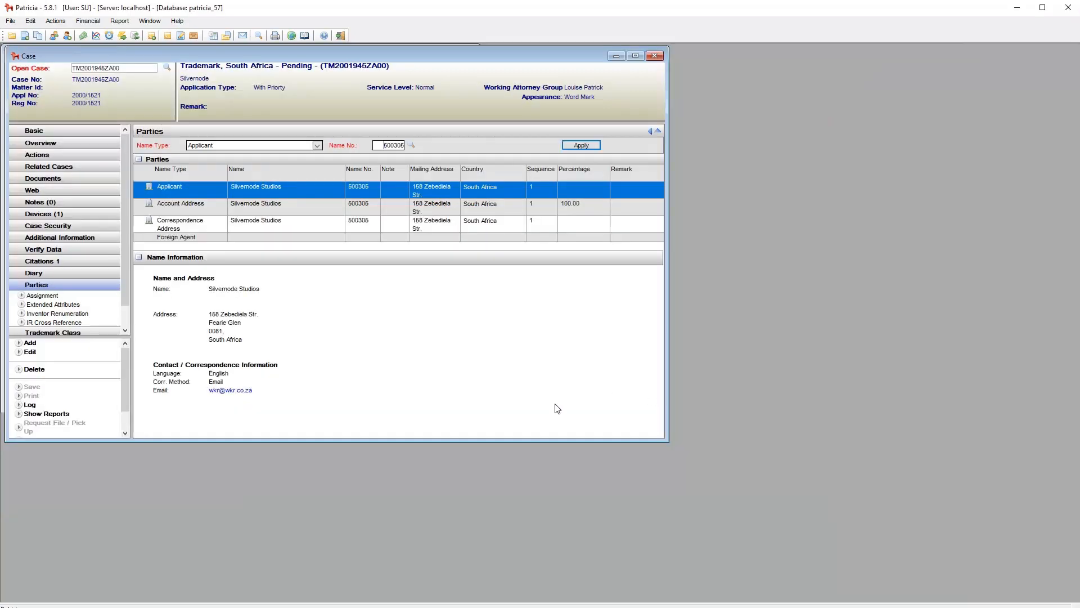
Generate the TM012 renewal letter for the open trademark case, preview its email and close the letter
click(181, 36)
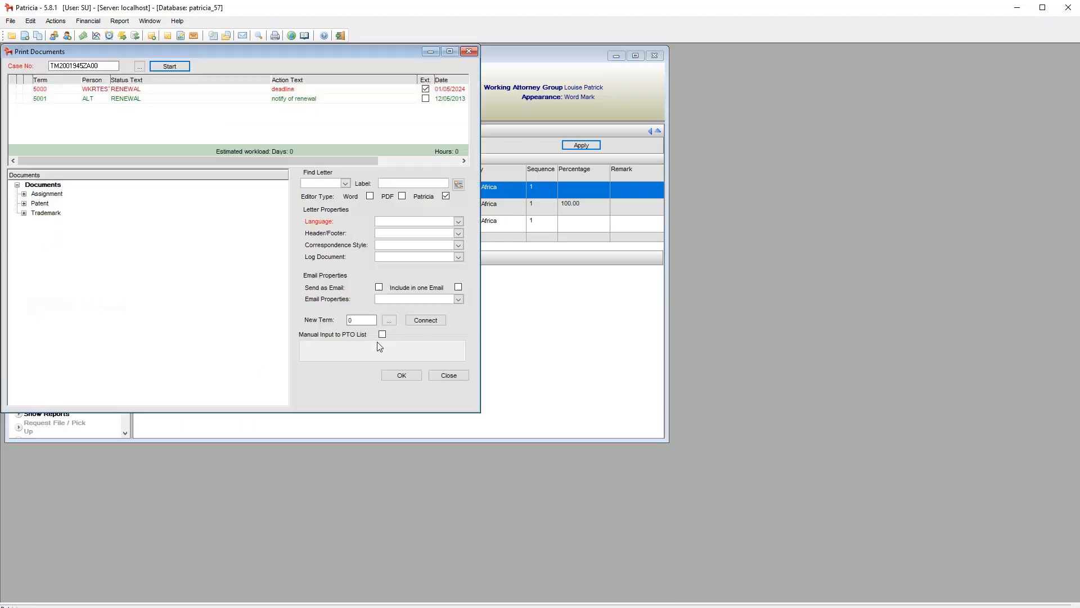
click(329, 183)
click(349, 257)
click(416, 373)
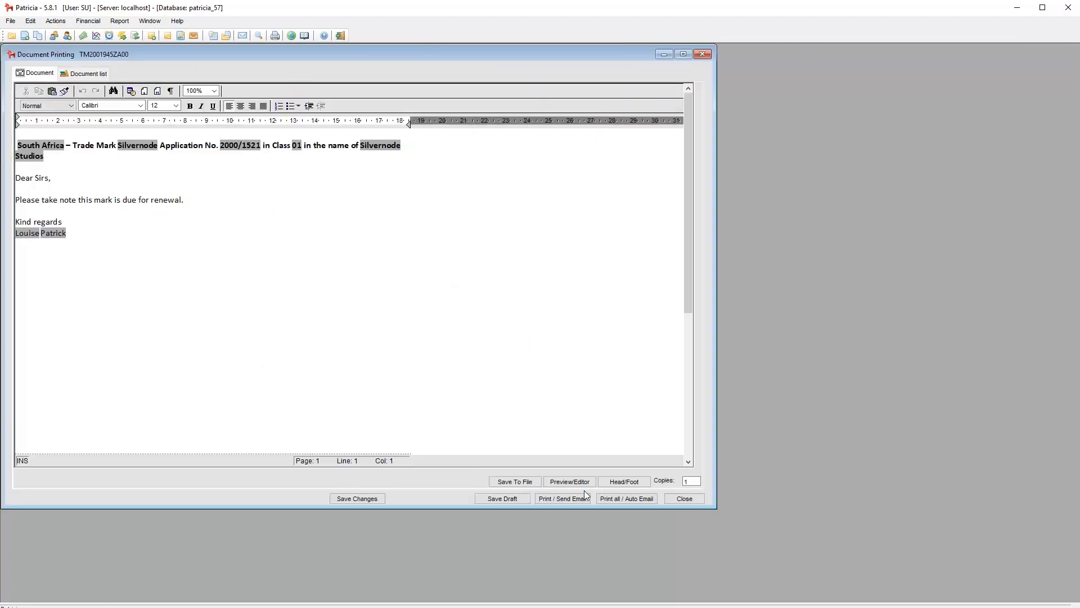
click(543, 498)
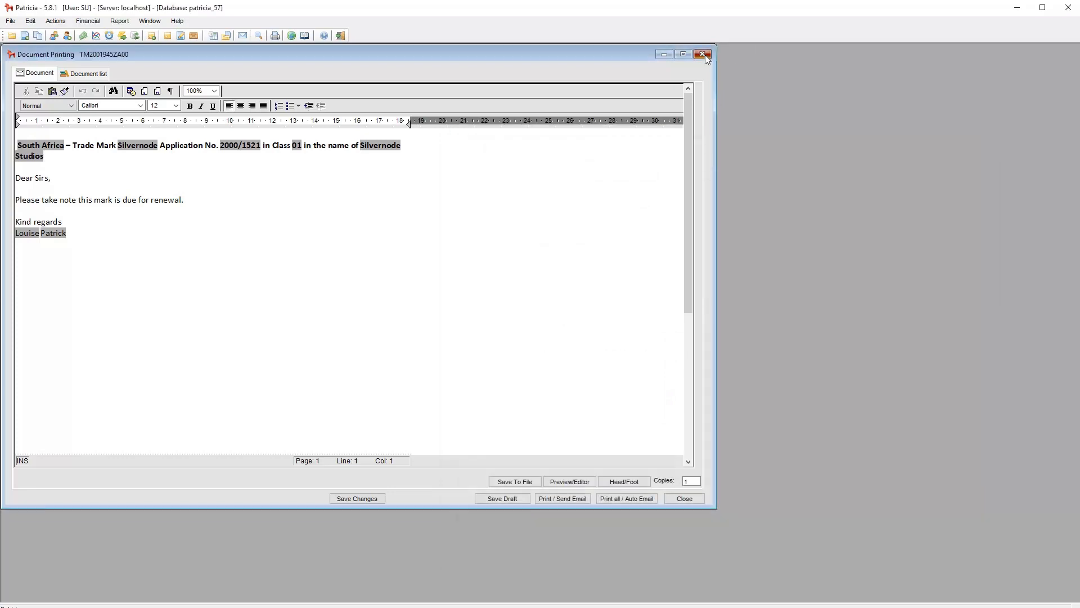
click(702, 54)
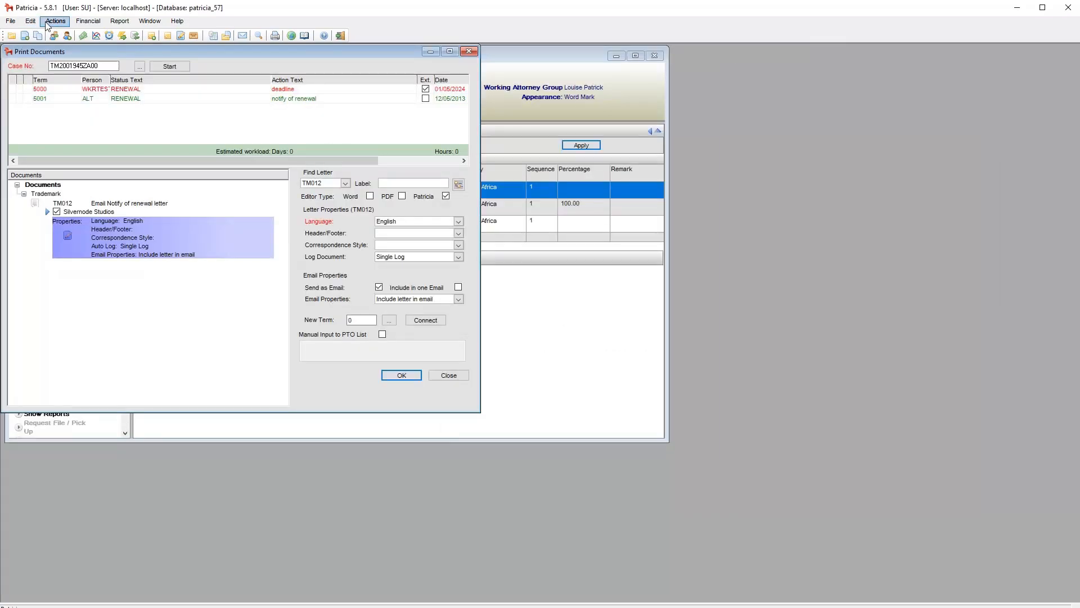
Open the email properties of the English version of the trademark template TM012 Email Notify of renewal letter
click(55, 21)
mouse_move(84, 35)
click(218, 49)
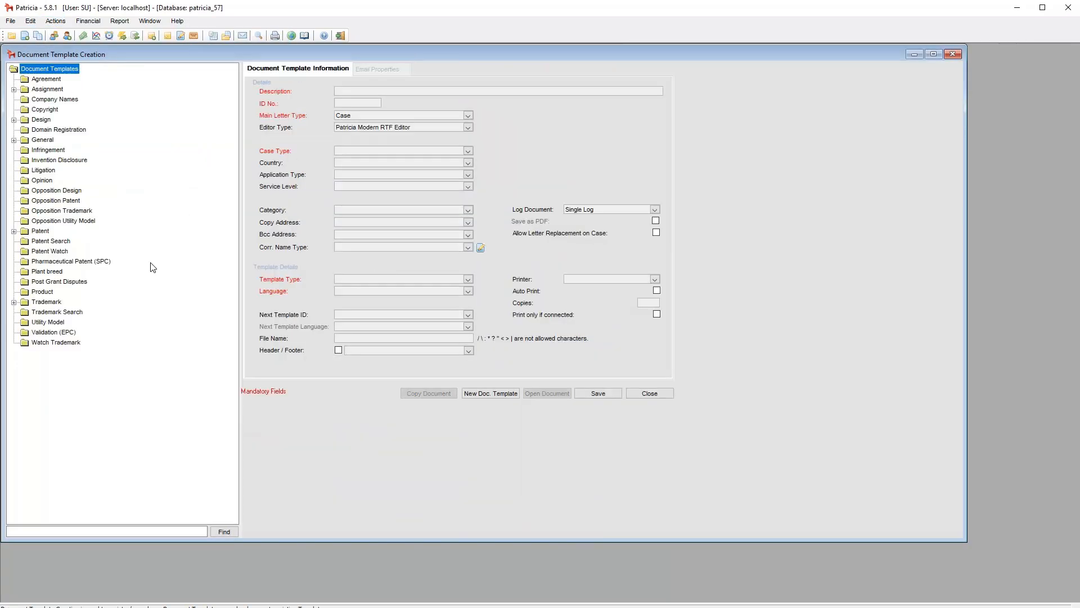
click(14, 302)
click(36, 440)
click(24, 433)
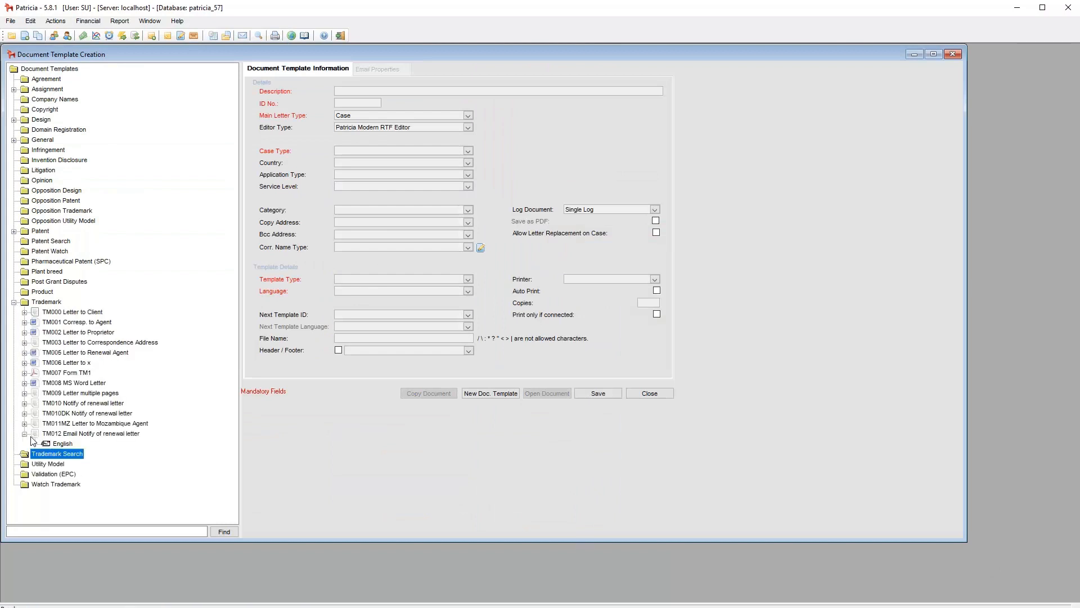
click(72, 444)
click(382, 69)
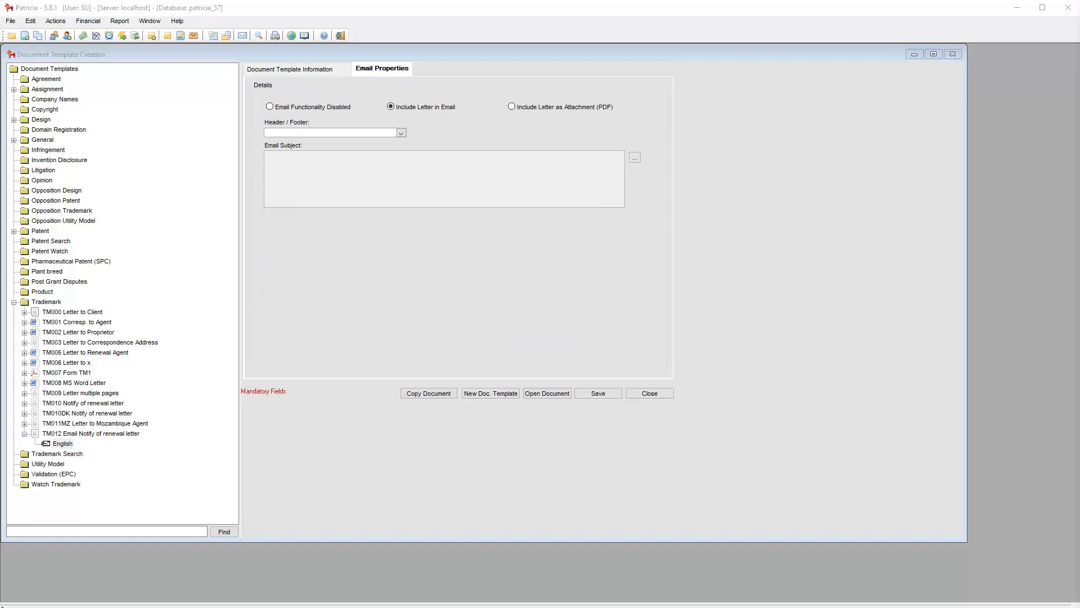
Set the email header/footer to G007 Header Footer Sweden and save the template
click(401, 133)
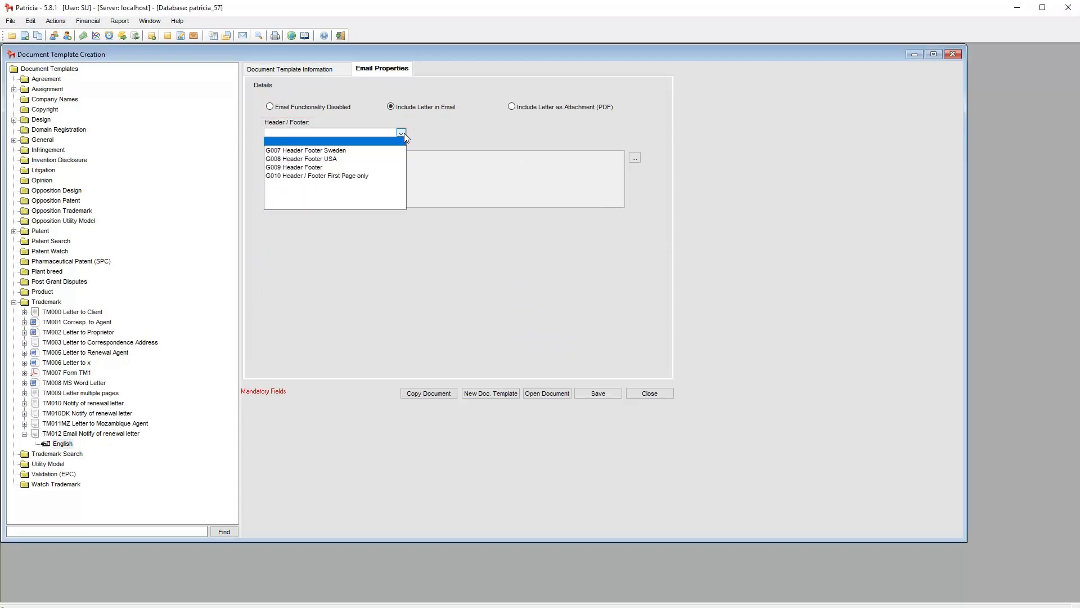
click(376, 150)
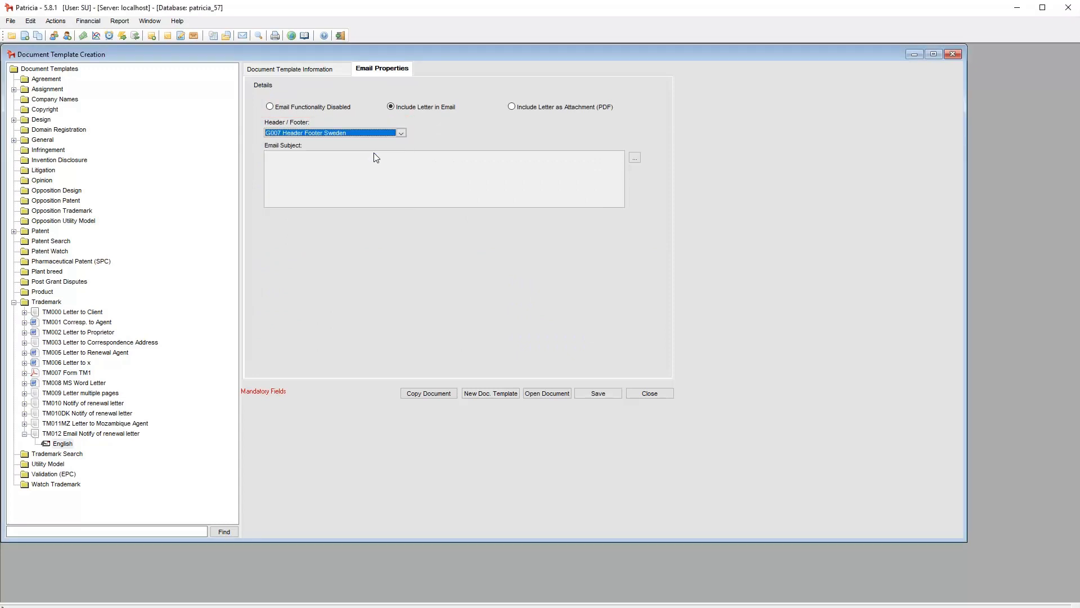
click(596, 398)
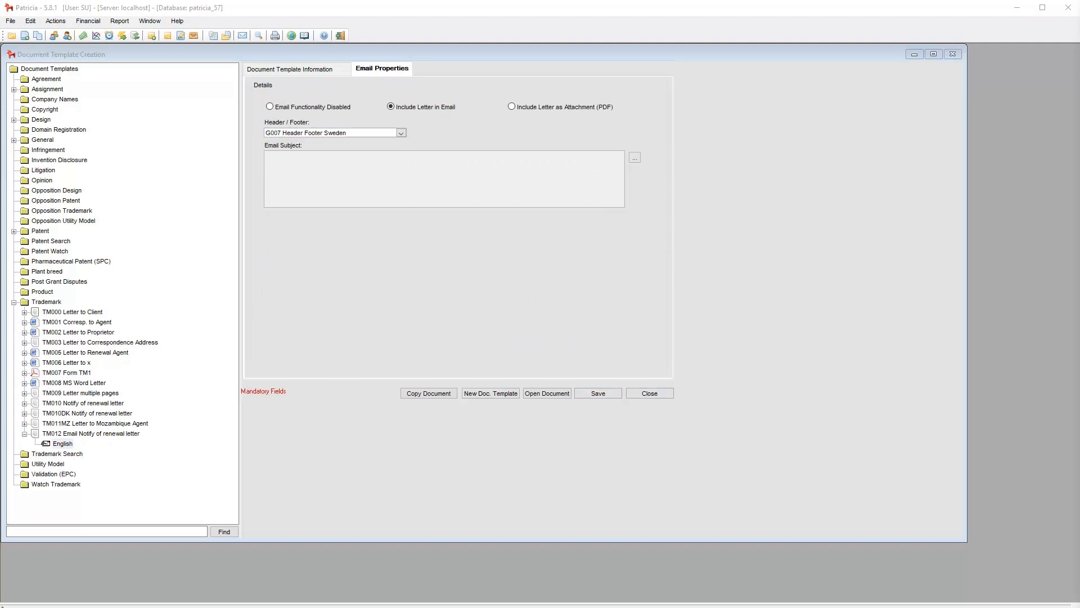
Edit the email subject in TXT mode and insert the text "Trade Mark CATCHWORD filed under CASE NUMBER"
click(635, 158)
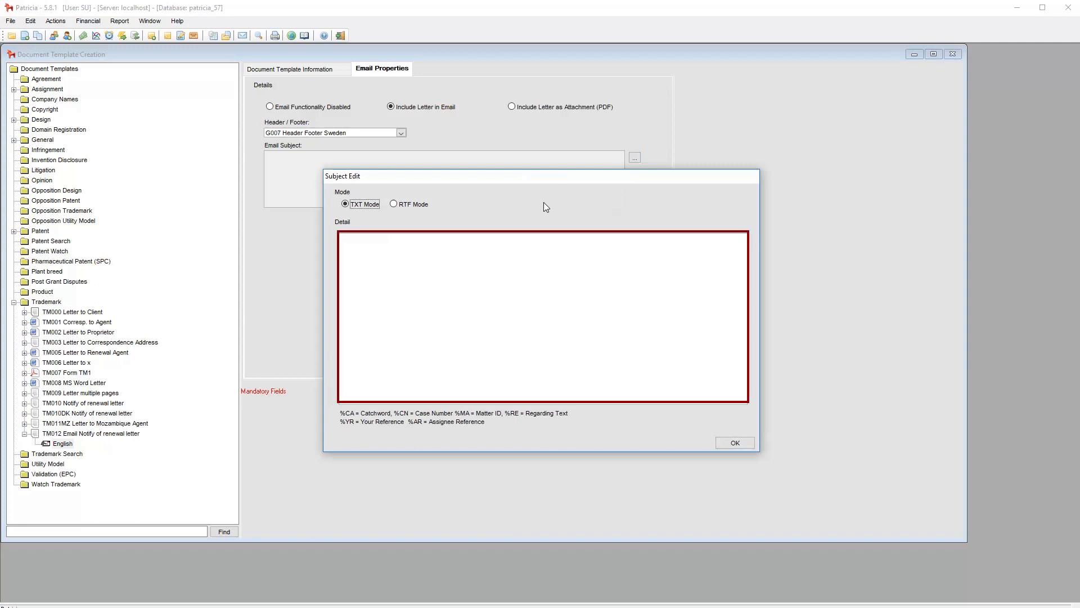
click(422, 206)
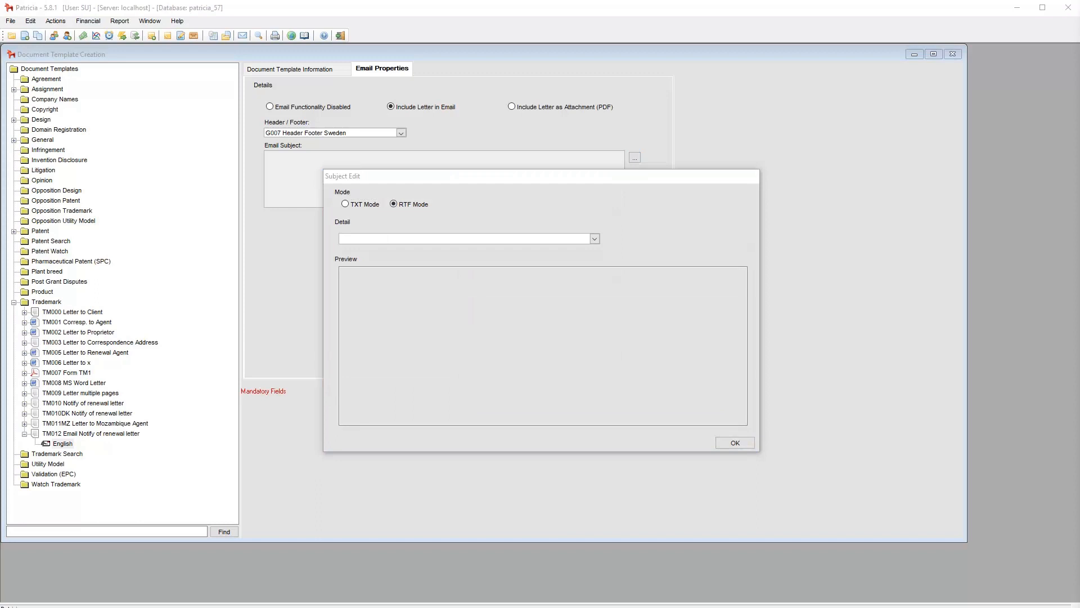
click(363, 205)
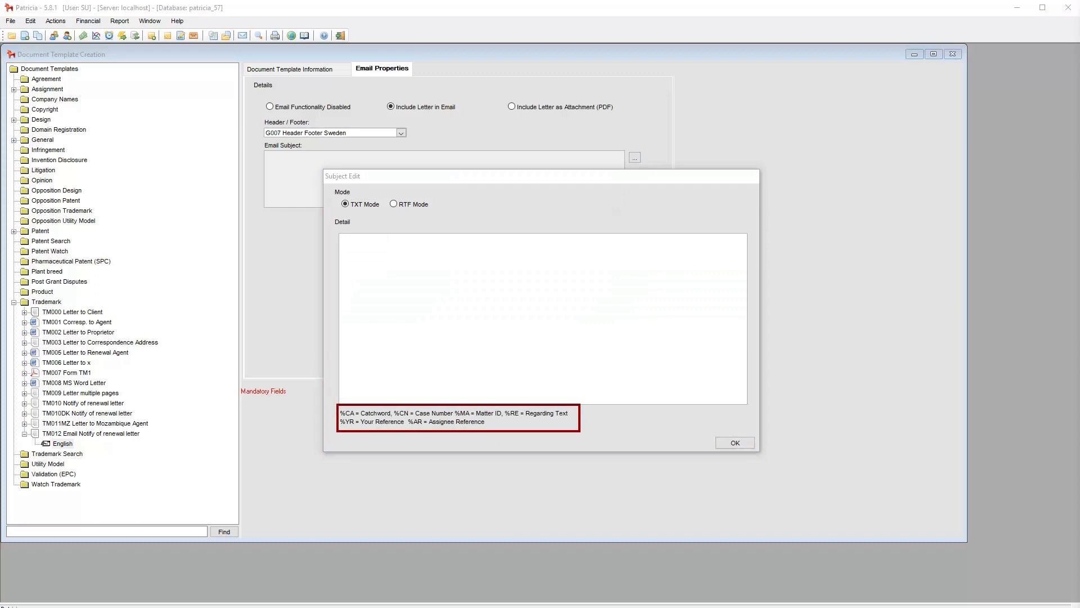
click(527, 273)
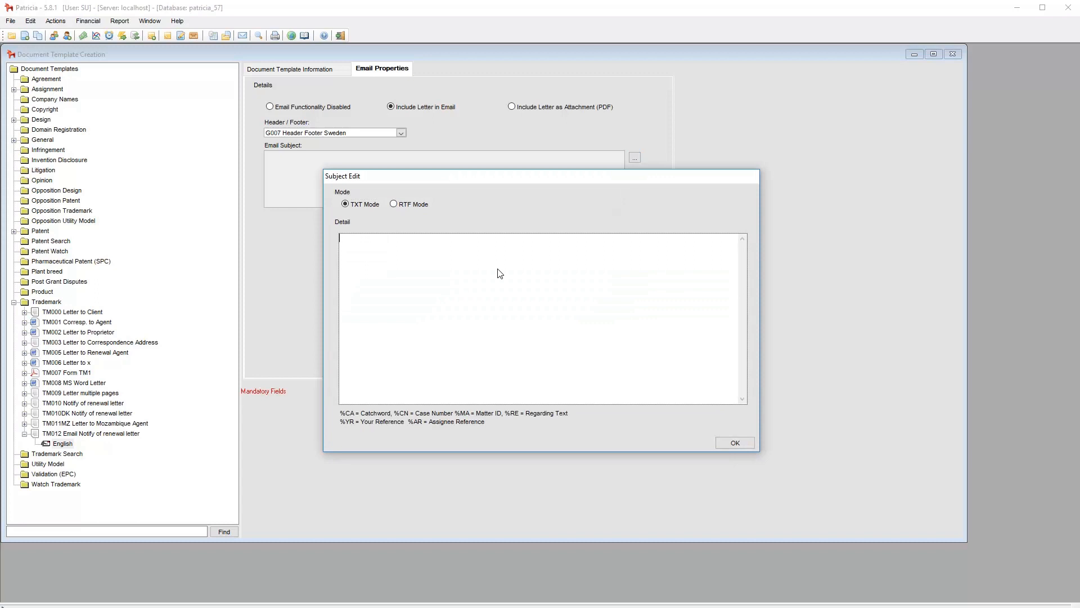
text(Trade Mark CATCHWORD filed under CASE NUMBER)
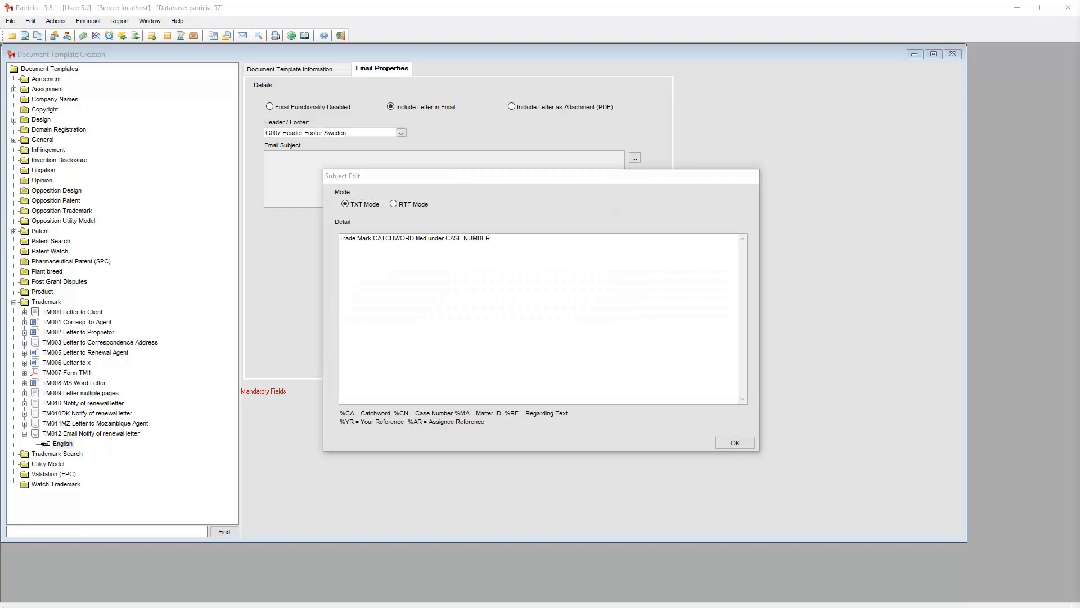
Replace CATCHWORD with %CA and CASE NUMBER with %CN in the email subject, accept it and close the template window
drag(374, 241, 414, 244)
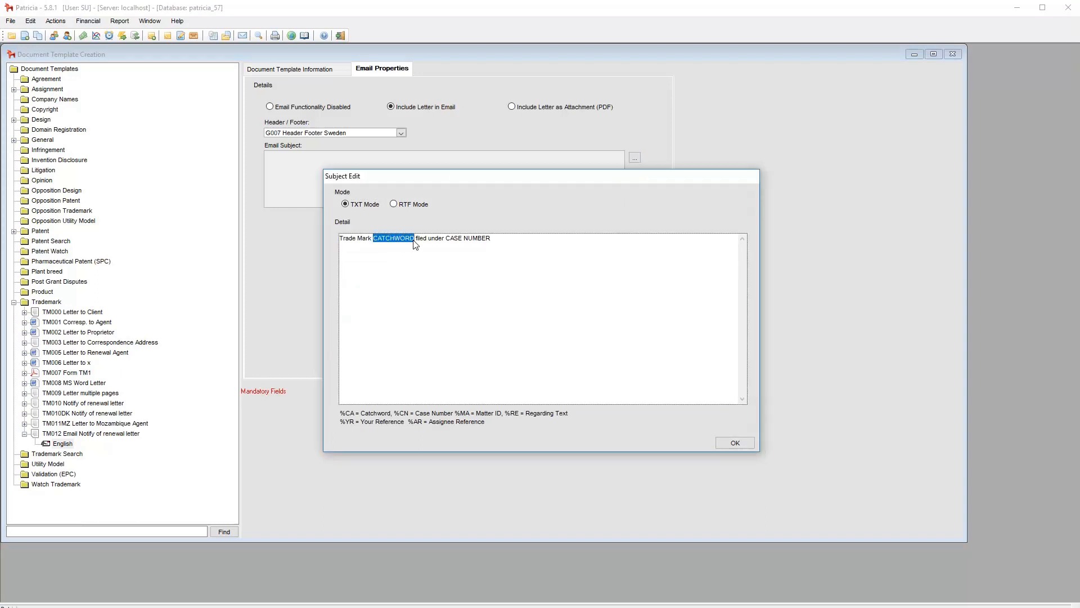
text(%CA)
drag(420, 239, 506, 242)
text(%CN)
click(724, 444)
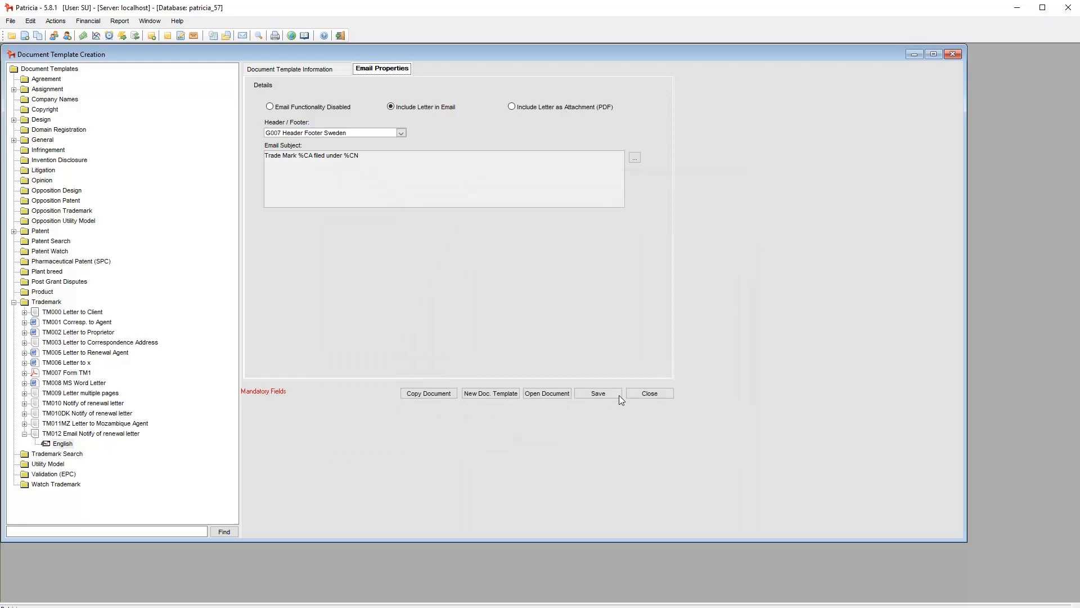
click(650, 393)
Generate the TM012 letter again and preview its email's subject and header, without sending it, closing the letter
click(402, 376)
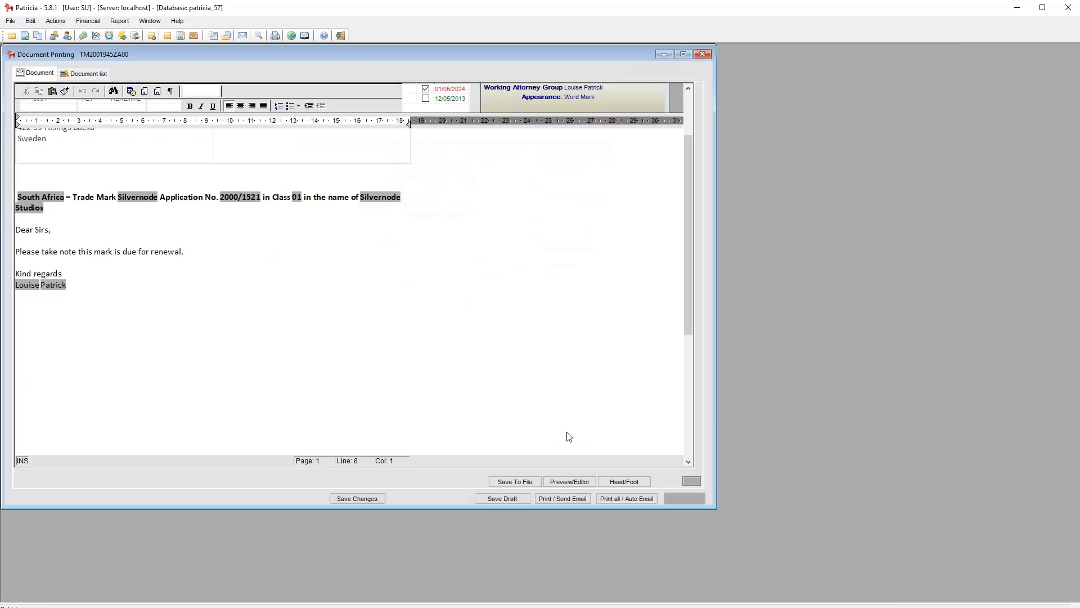
click(563, 498)
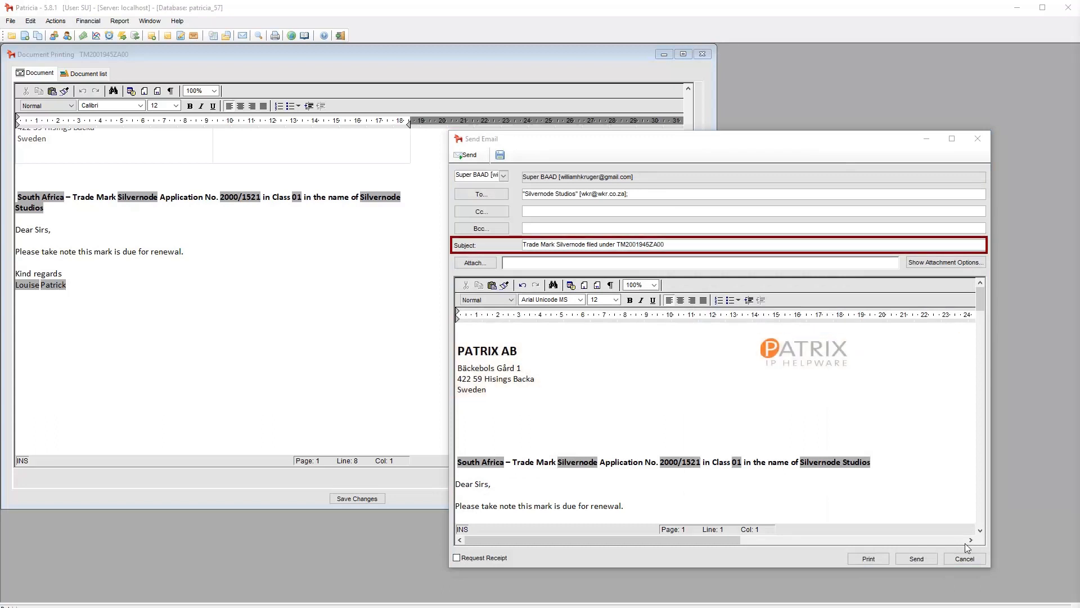
click(967, 562)
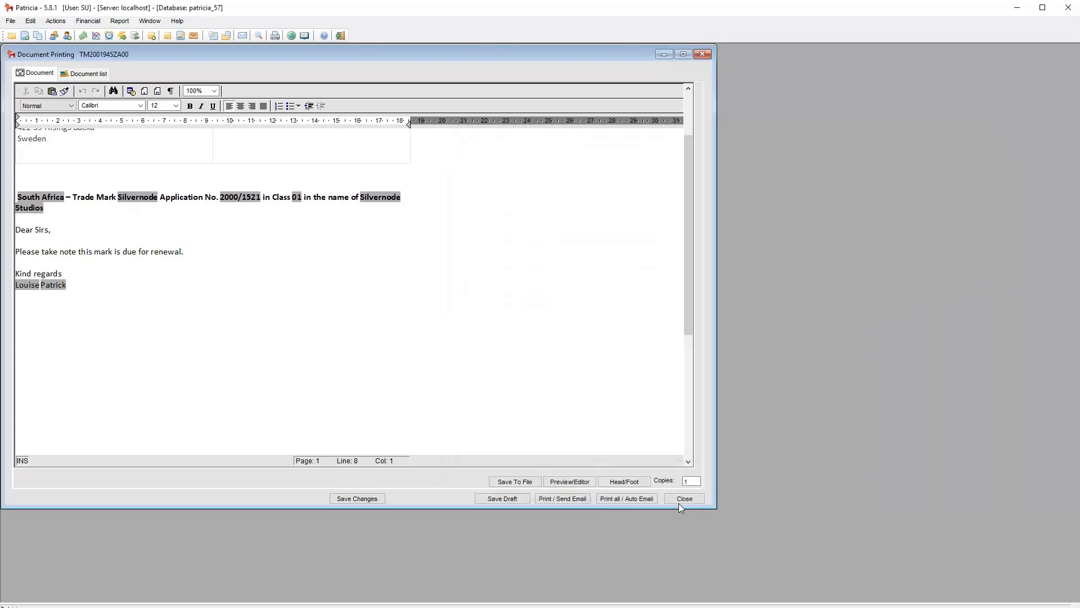
click(683, 498)
Reopen the English TM012 template's email subject for editing, switch it to RTF mode and check the available details
click(63, 22)
mouse_move(85, 33)
click(225, 46)
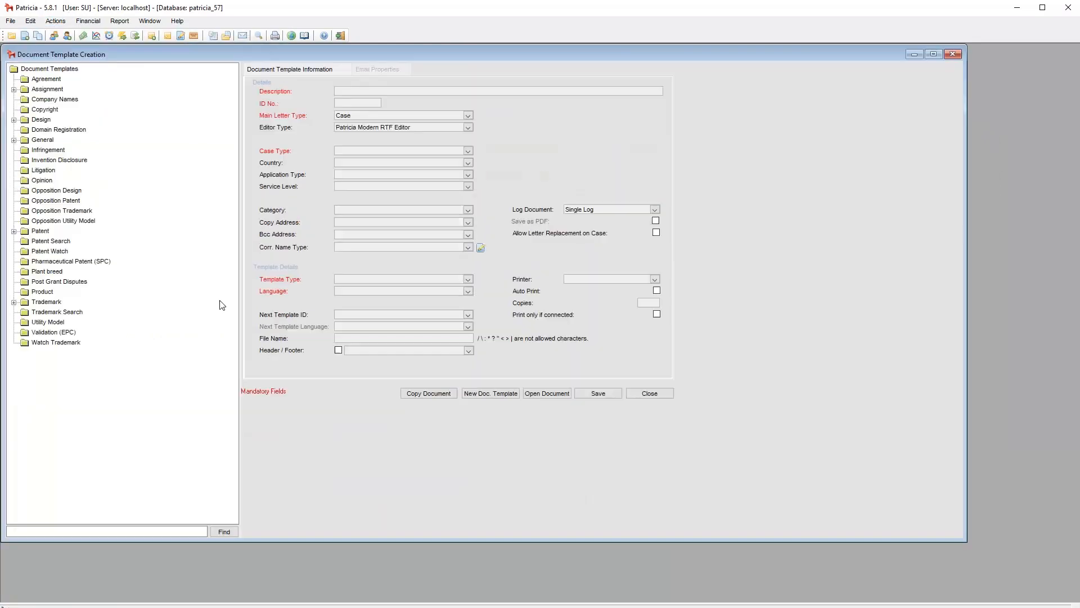
click(14, 303)
click(24, 434)
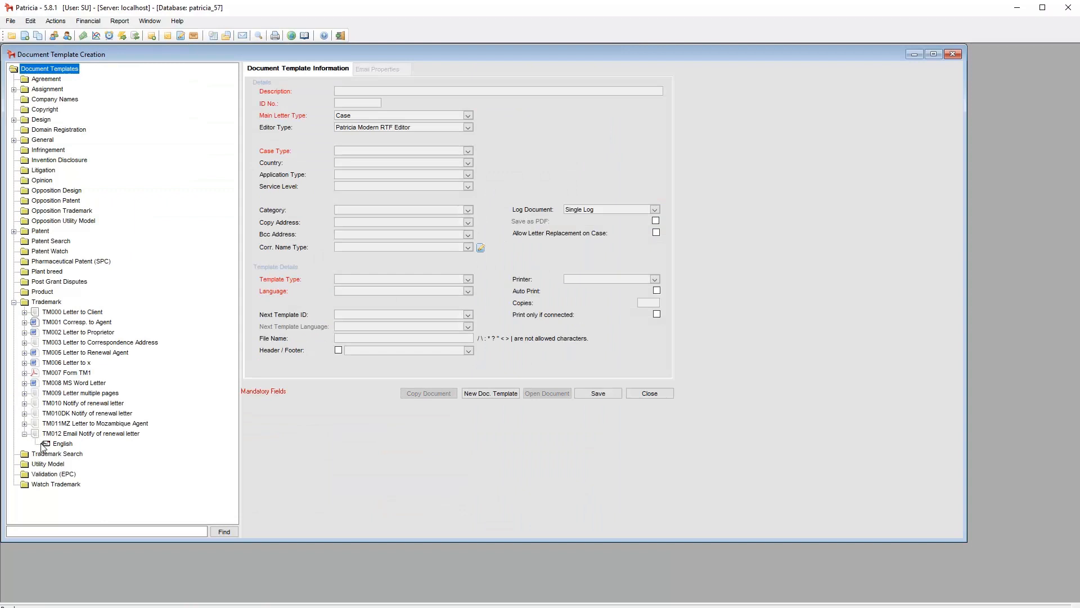
click(56, 444)
click(381, 69)
click(634, 158)
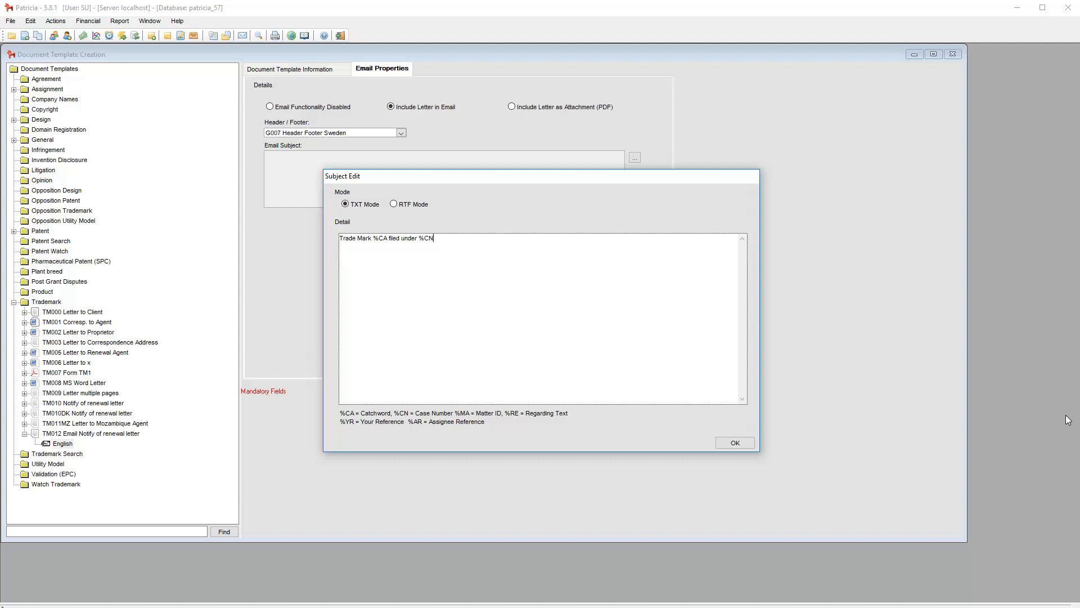
click(405, 205)
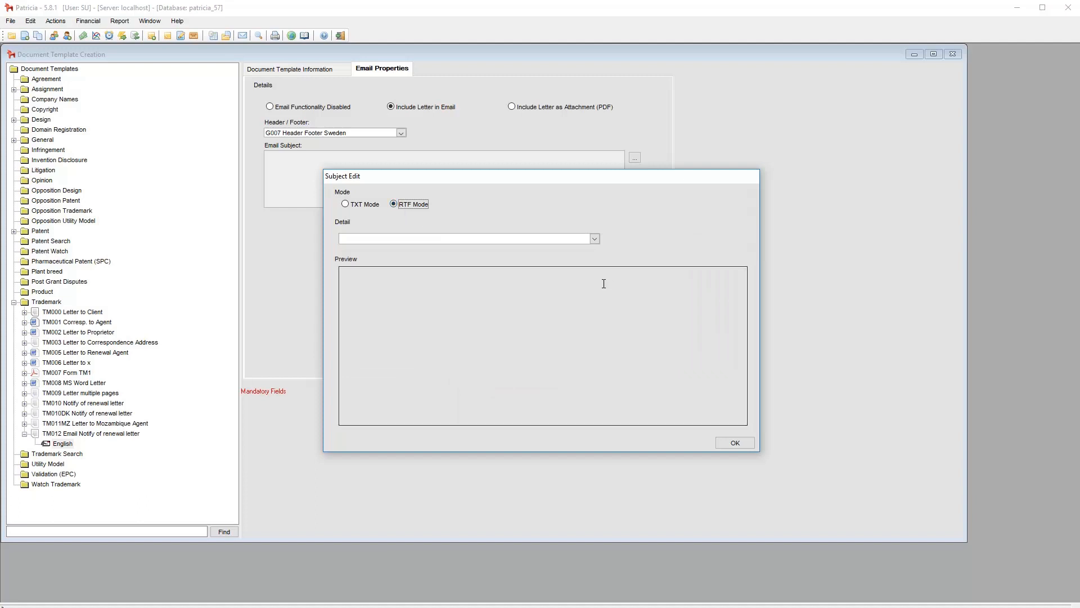
click(594, 240)
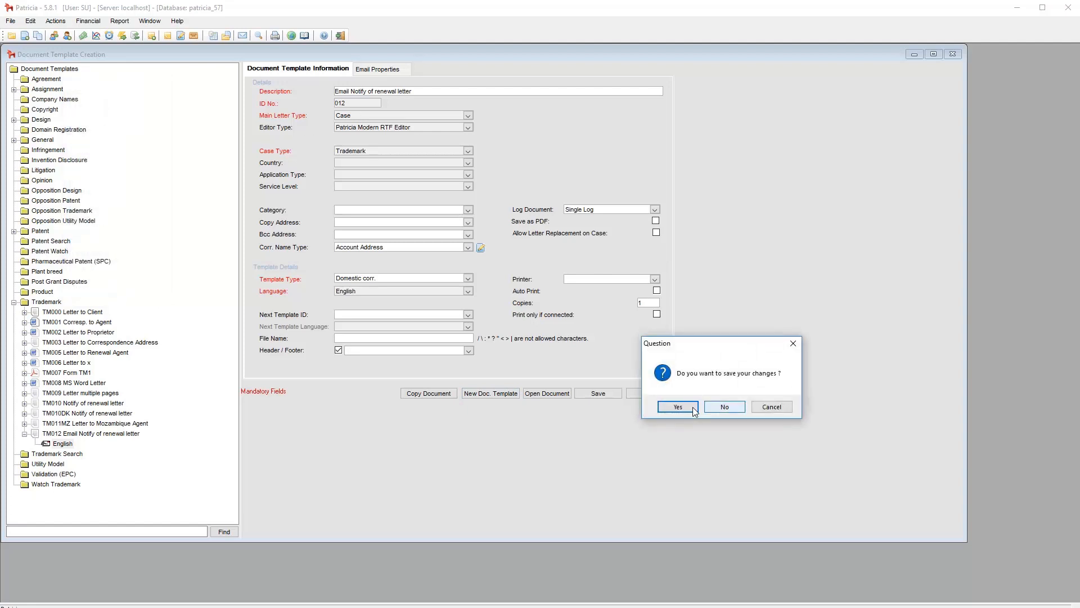
Create a new Trademark document template described as "Default Email Subject" with ID number 011 and language English
click(684, 408)
click(376, 92)
text(eefault Email Subject)
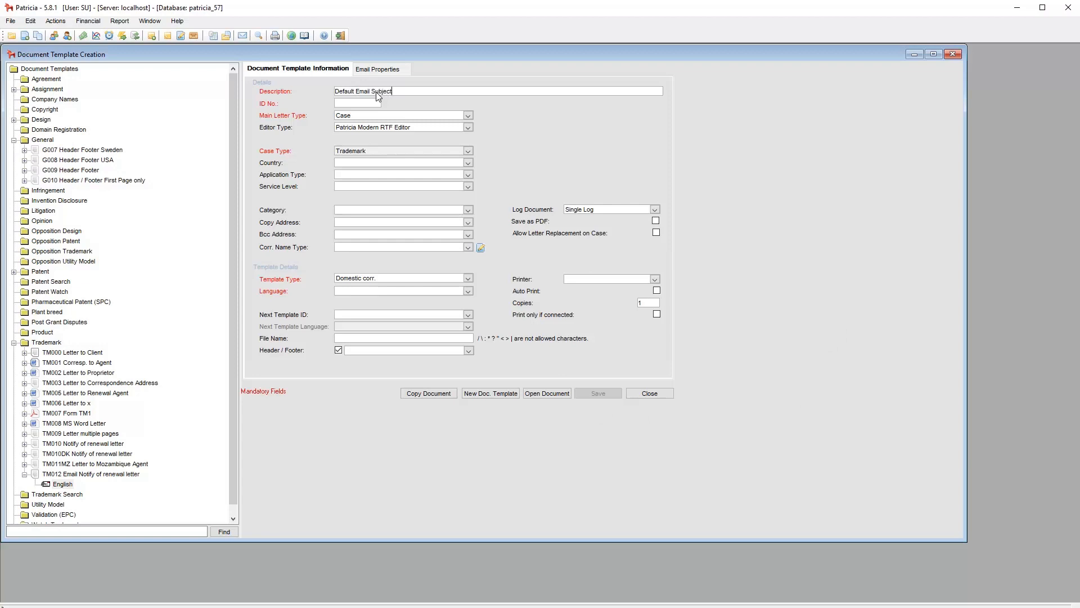
click(353, 105)
text(011)
key(Tab)
click(406, 293)
key(e)
click(576, 358)
Open the new template's document and insert the Case Country and Catchword letter codes, separated by a hyphen
click(561, 392)
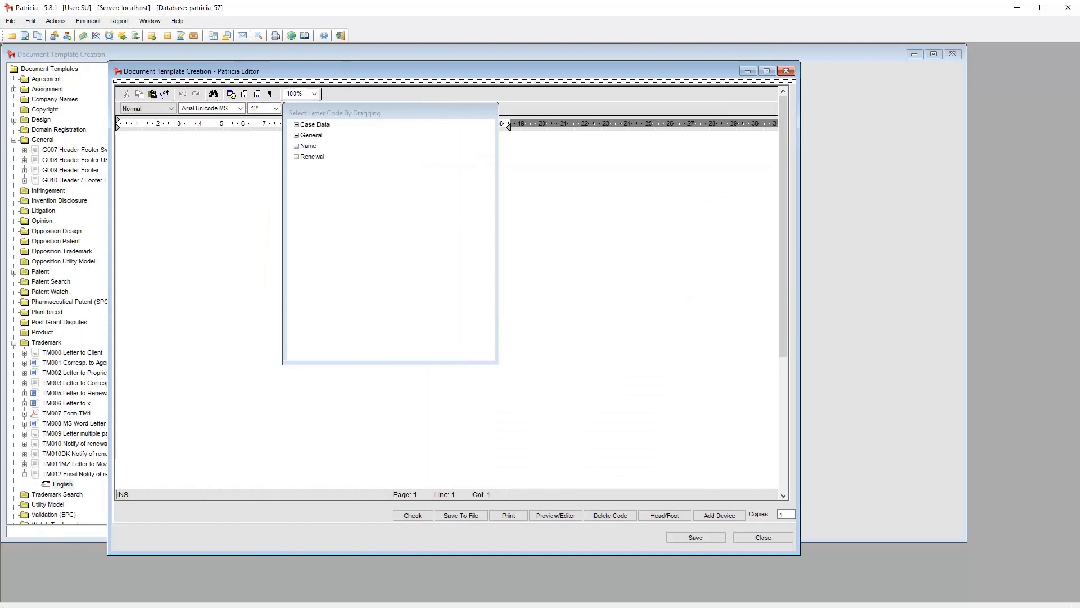
drag(402, 117, 579, 127)
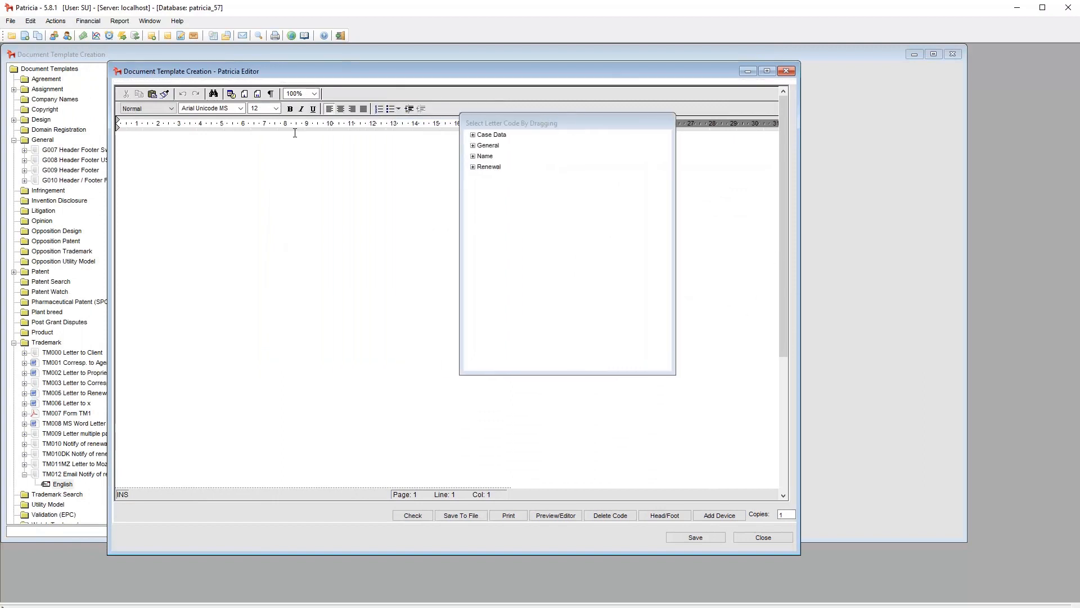
click(473, 135)
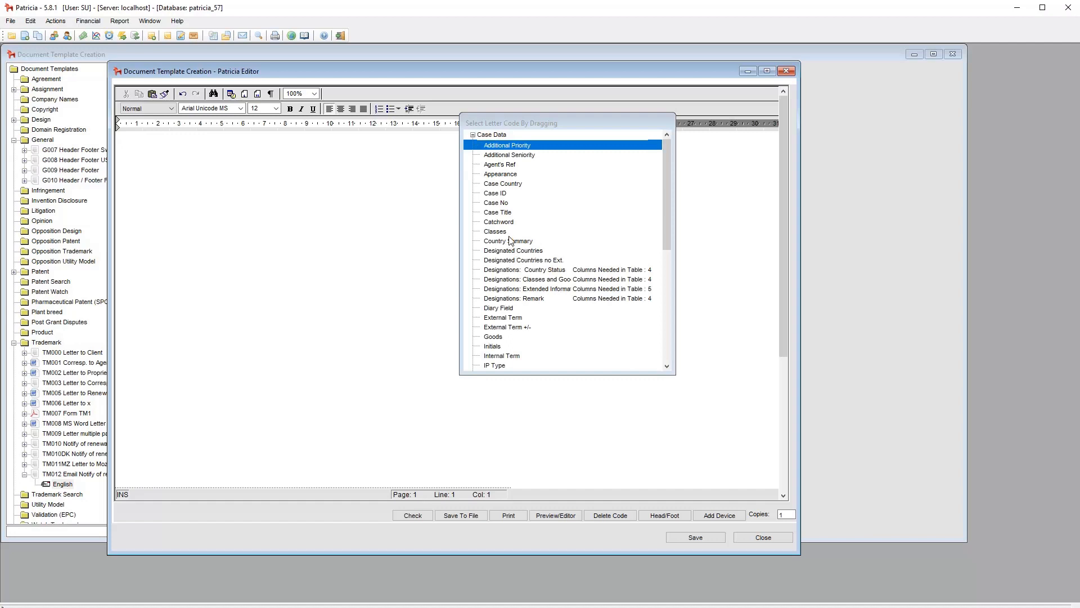
drag(501, 184, 243, 171)
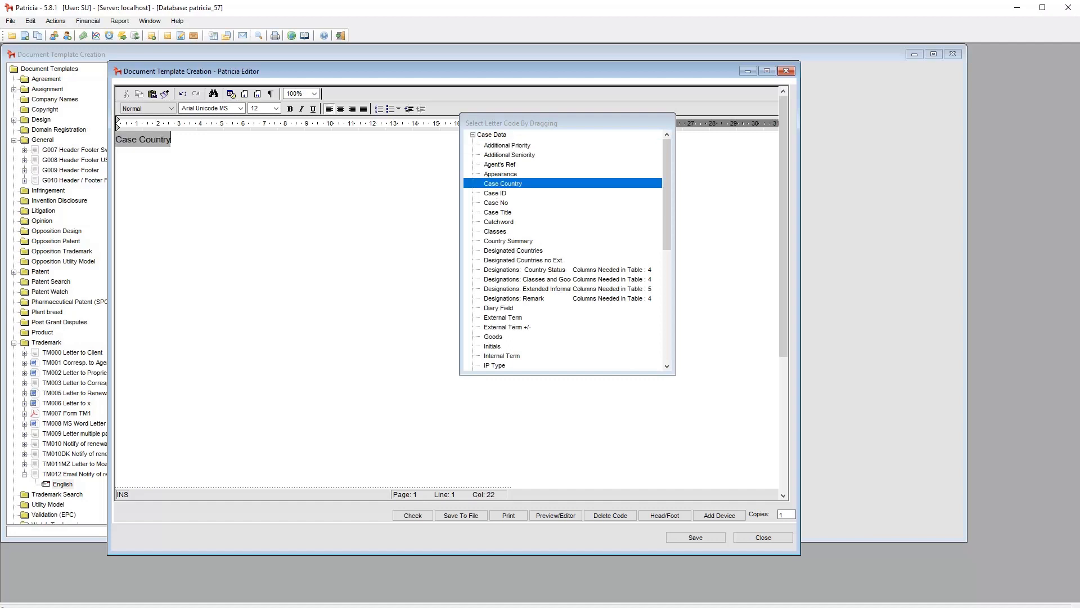
click(203, 138)
text(-)
drag(509, 222, 290, 150)
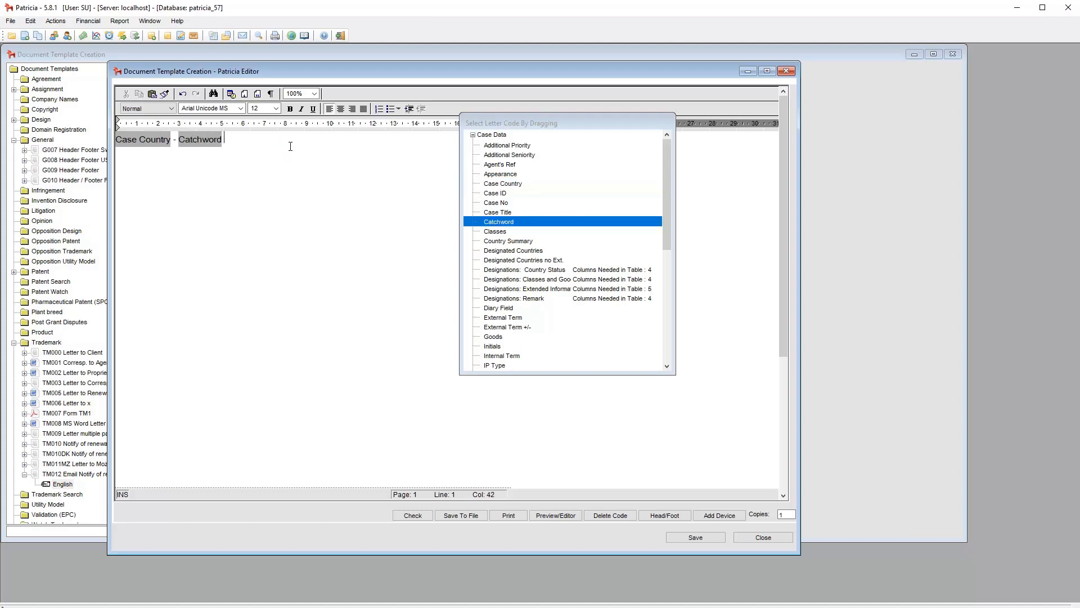
Append "in class" and the Classes letter code without Multi Case enabling, saving and closing the document
text(in class)
drag(495, 231, 332, 148)
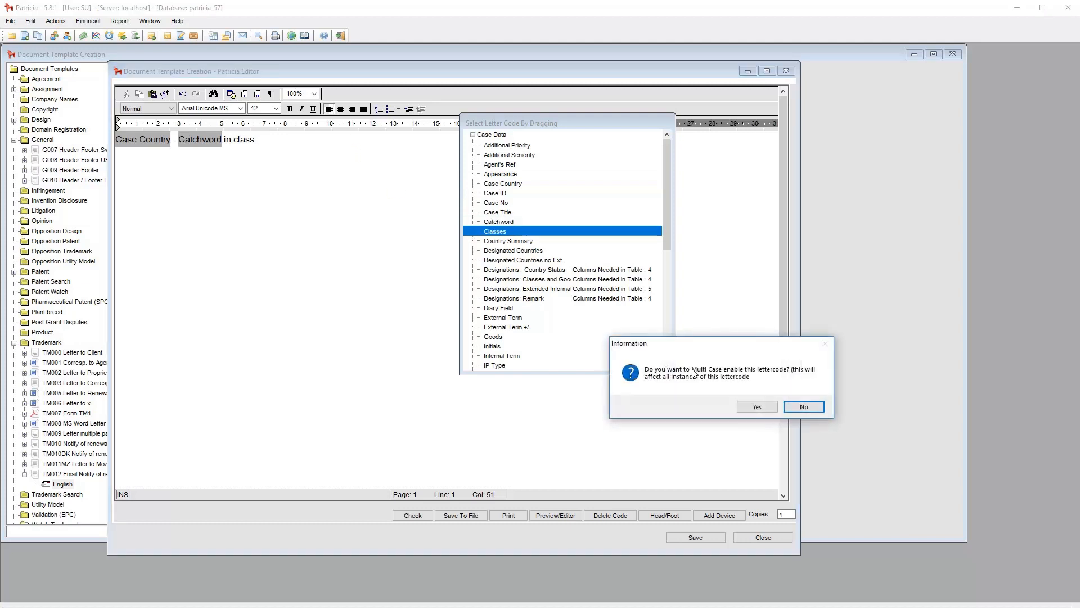
click(803, 406)
click(717, 541)
click(769, 538)
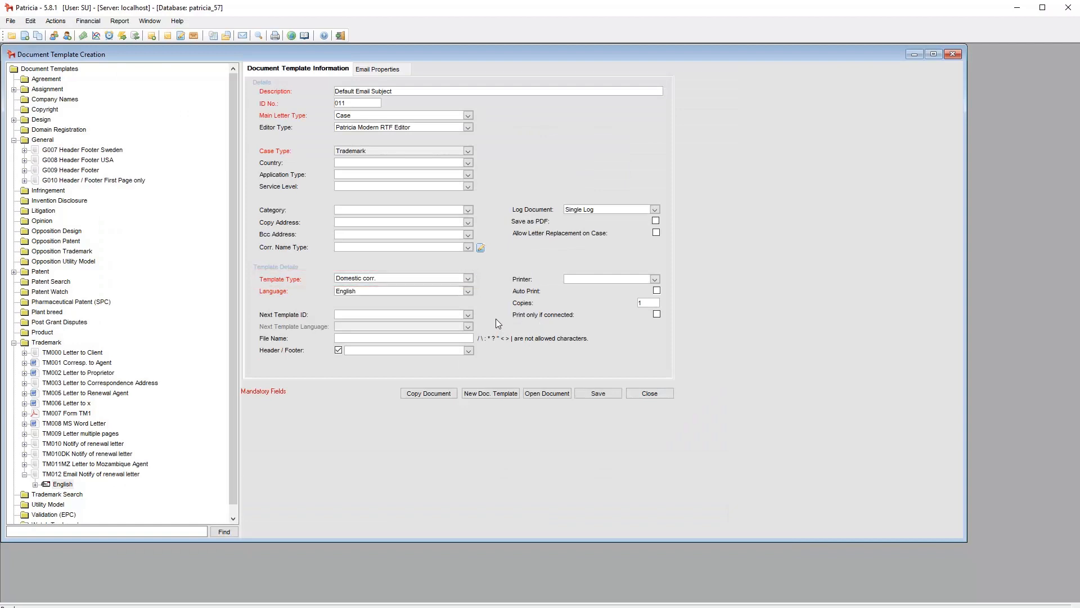
Change the Default Email Subject template's type to Email Subject and save the template
click(468, 279)
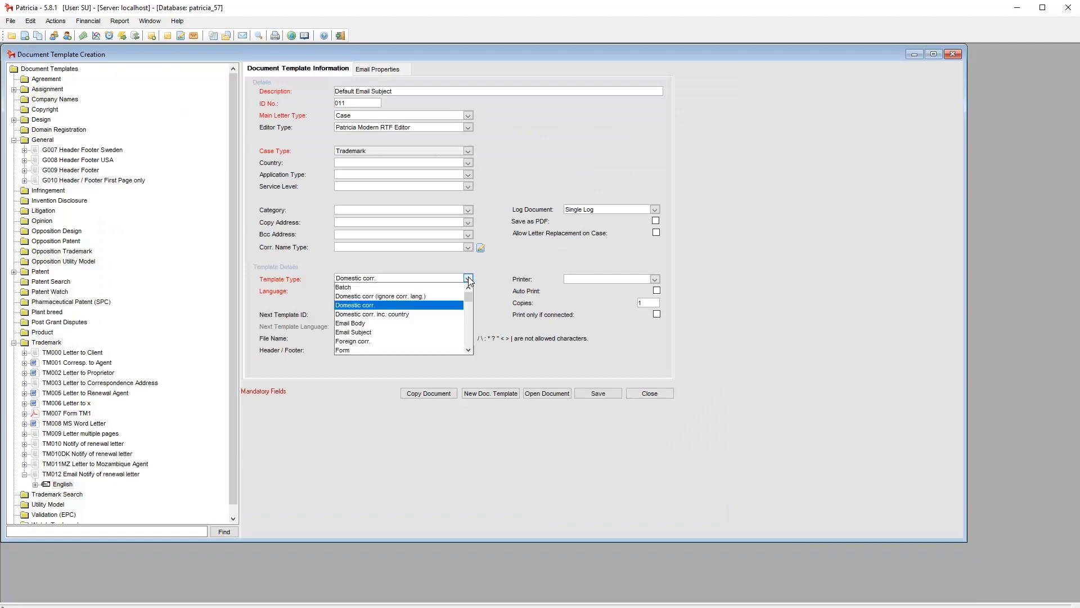
click(364, 332)
click(596, 396)
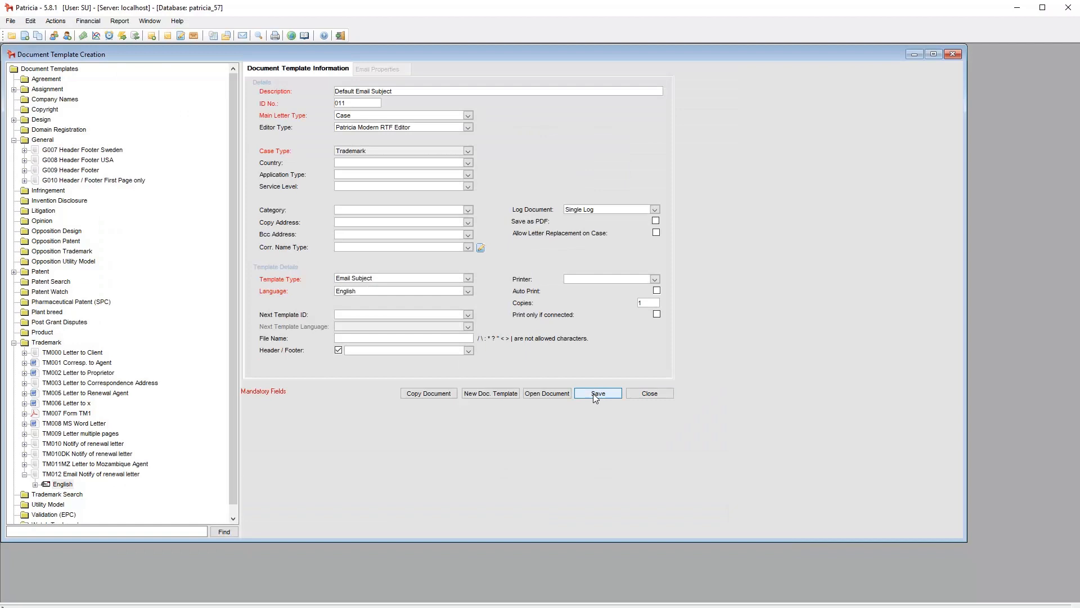
Switch the English TM012 template's email subject to RTF mode using TM011 Default Email Subject, accept it and close the template window
click(64, 485)
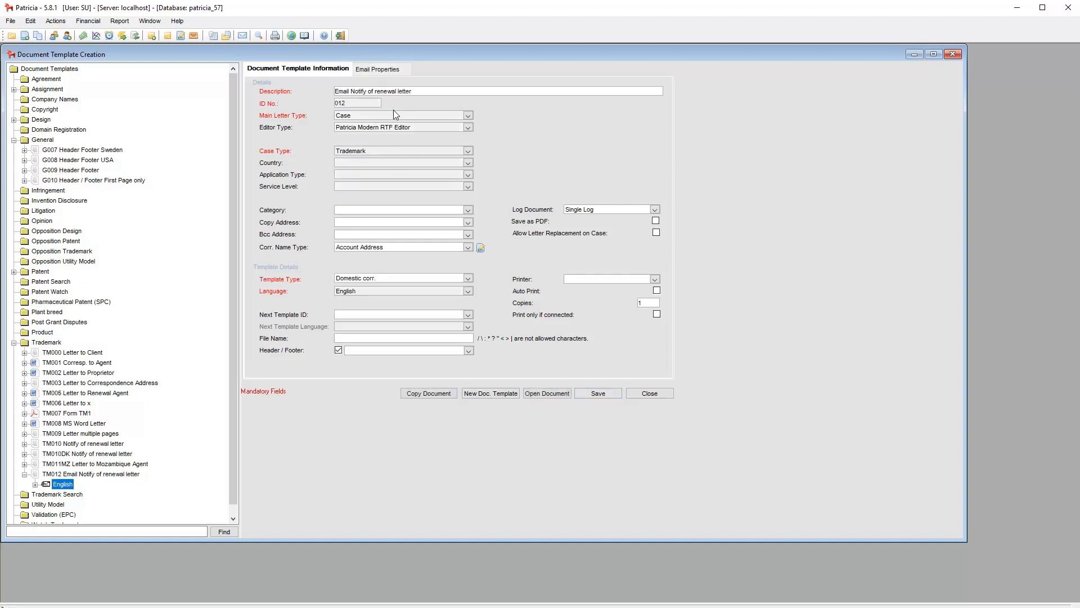
click(393, 70)
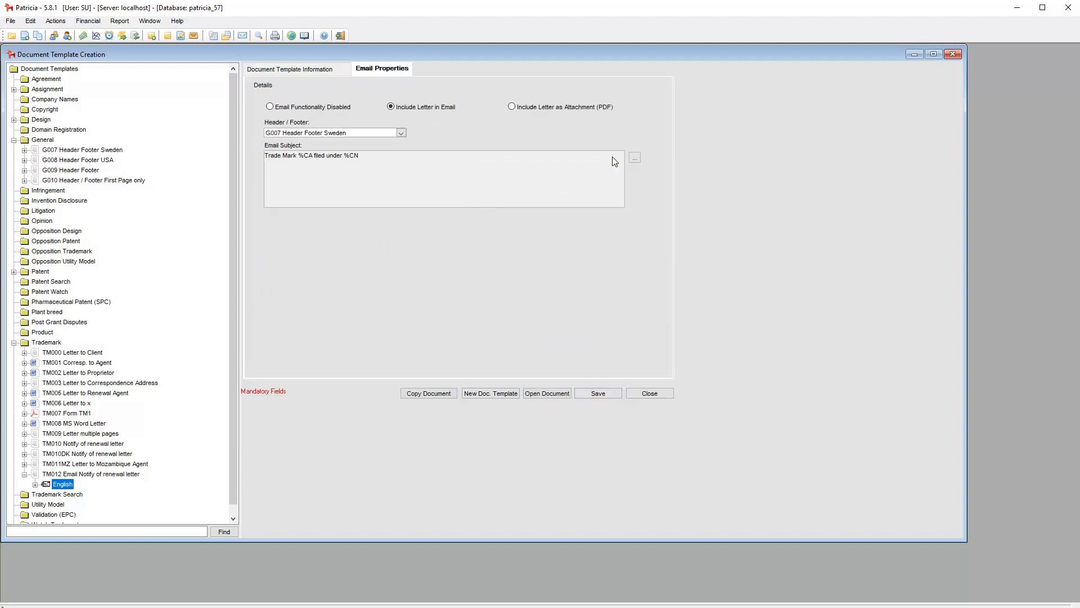
click(634, 157)
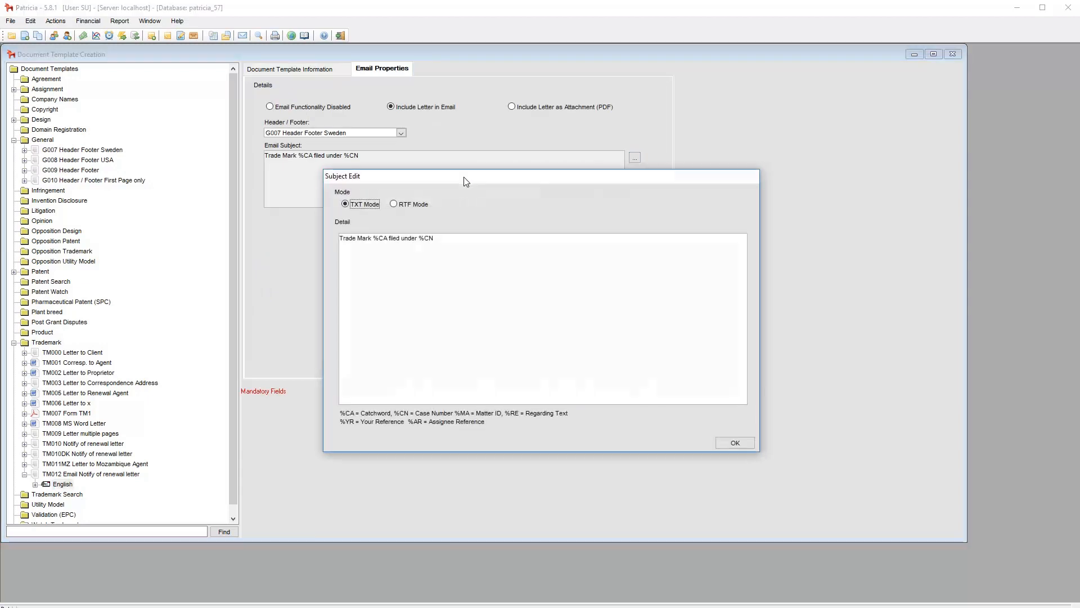
click(404, 205)
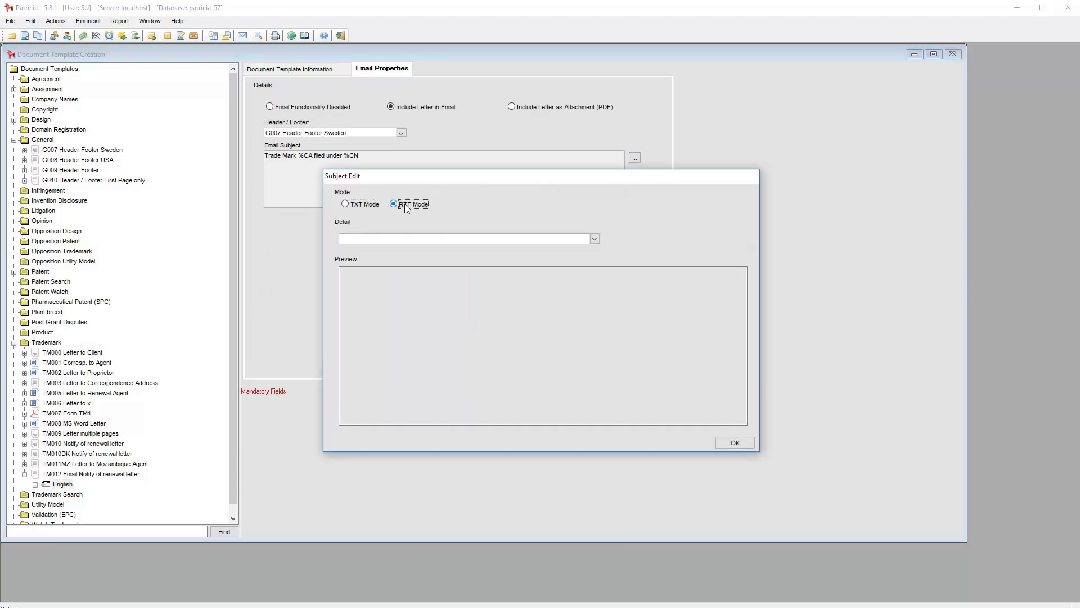
click(595, 238)
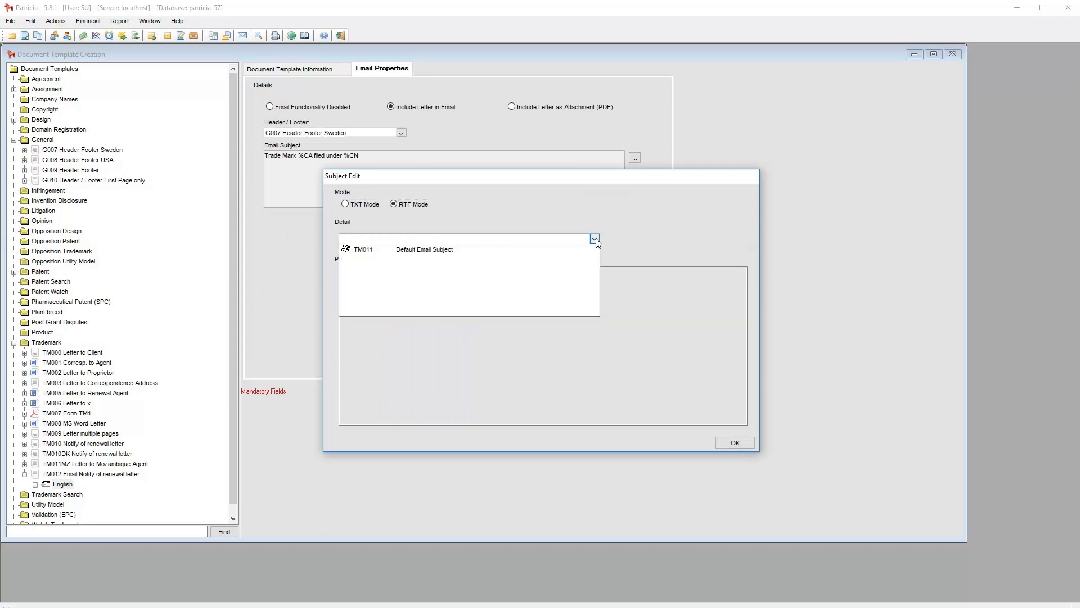
click(425, 253)
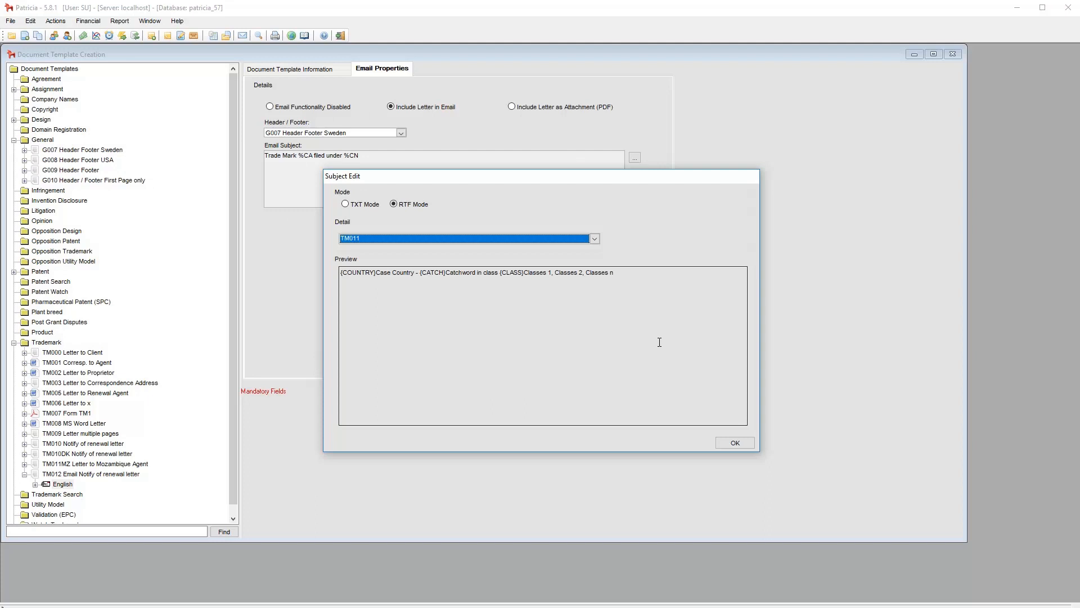
click(735, 443)
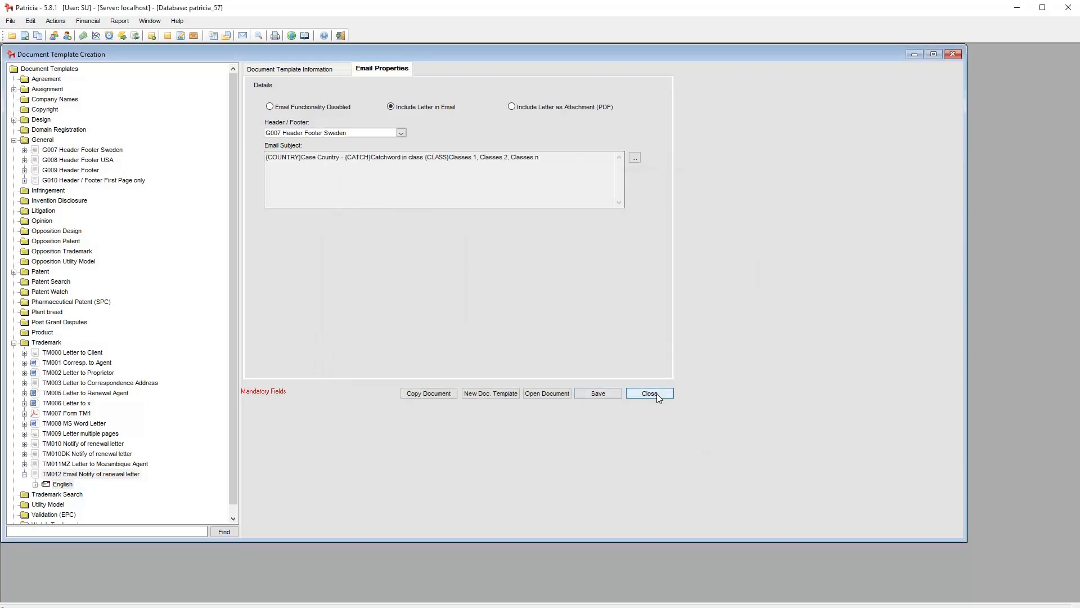
click(649, 393)
Generate the TM012 letter for the case again and open its email to check the subject line
click(401, 375)
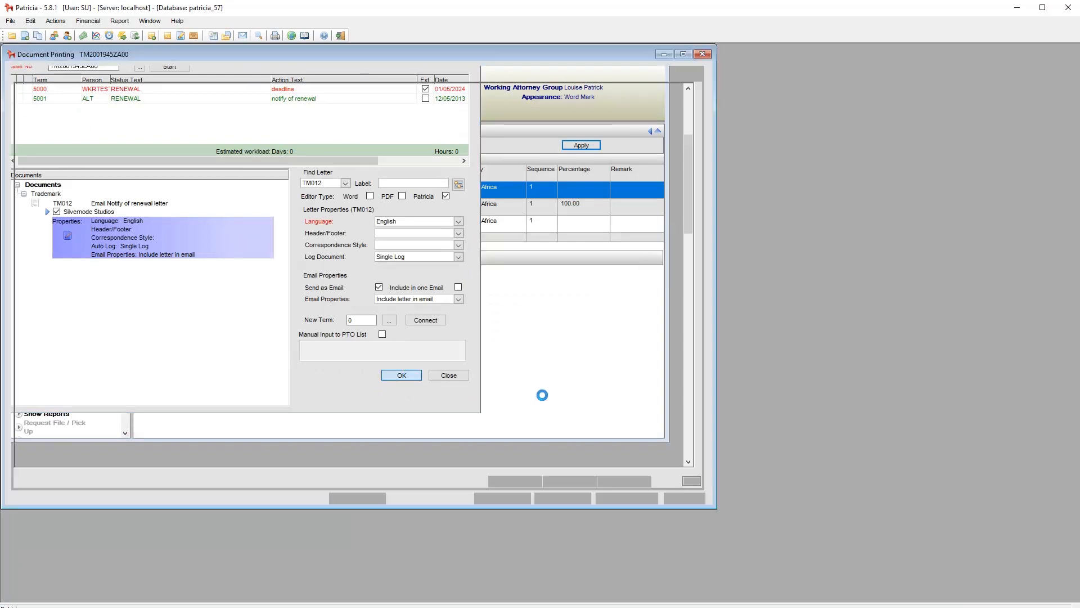
click(561, 497)
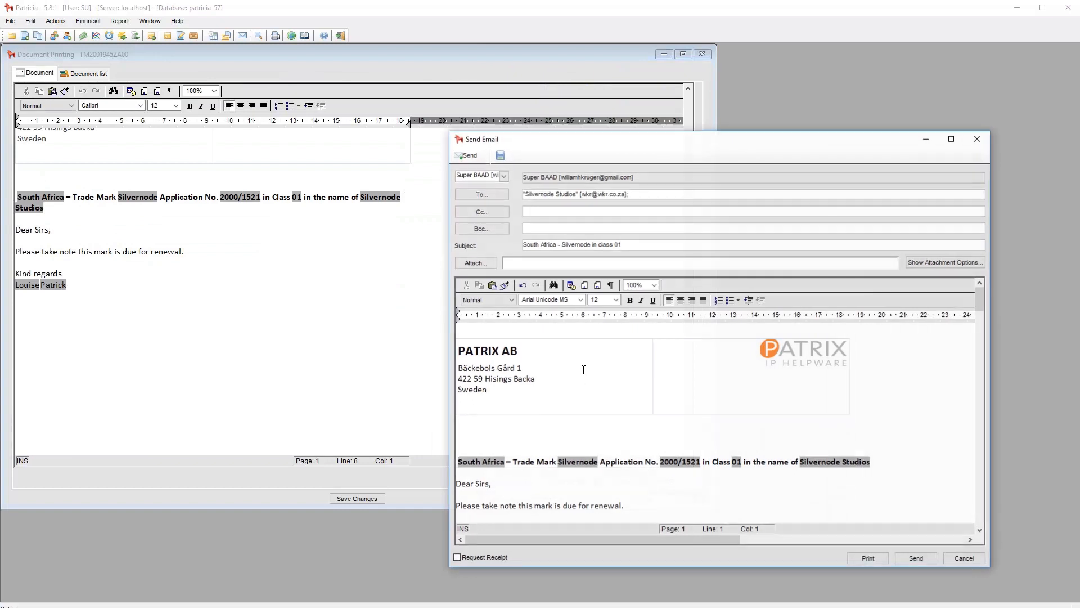